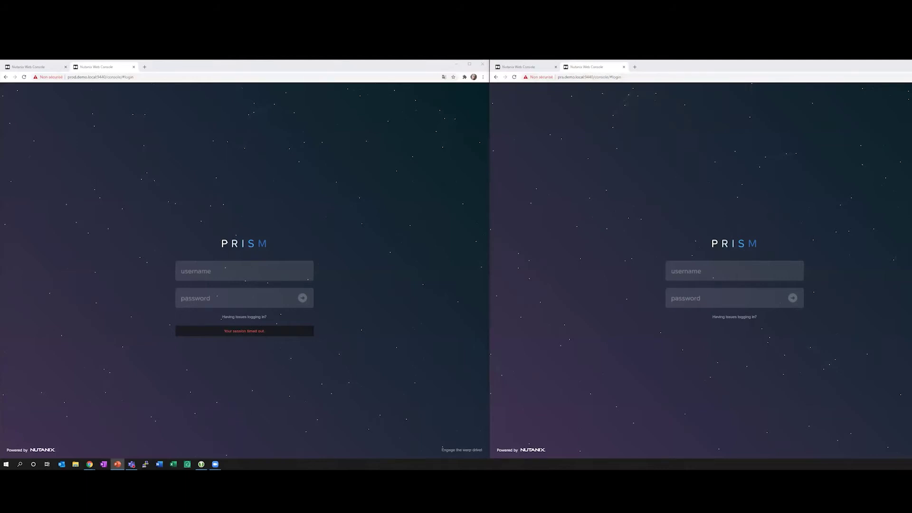
Close the extra tab in both windows and check which server each window points to.
click(244, 271)
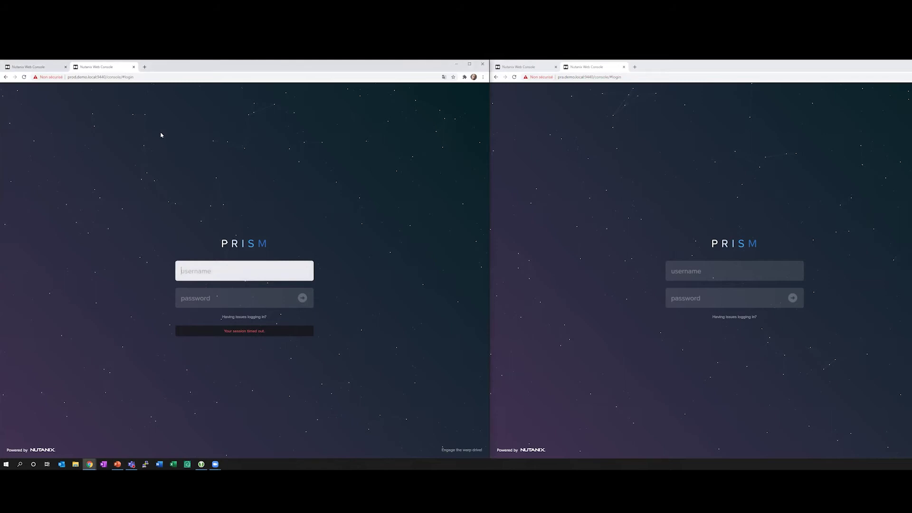
click(133, 66)
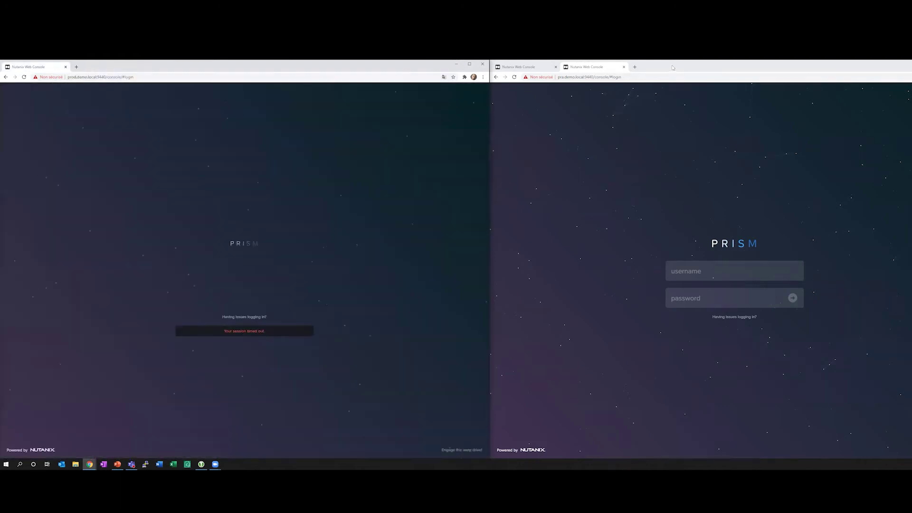
click(624, 66)
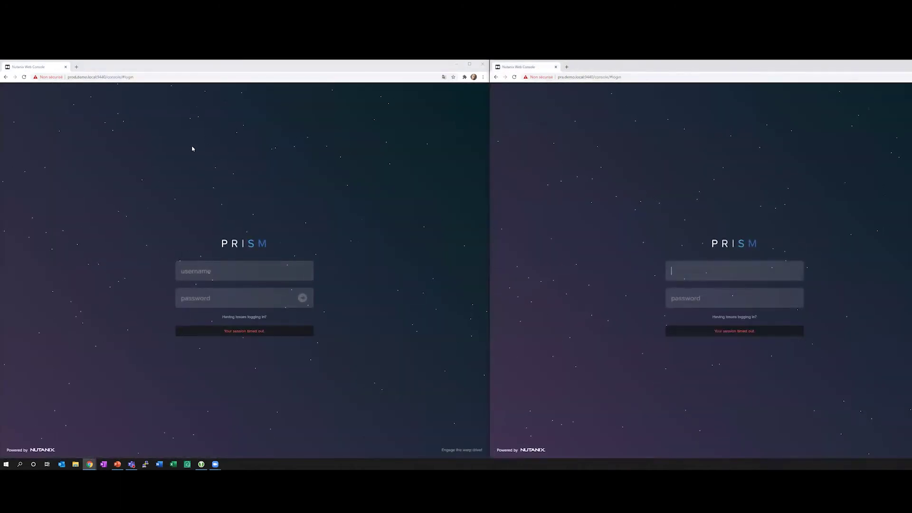
double_click(85, 77)
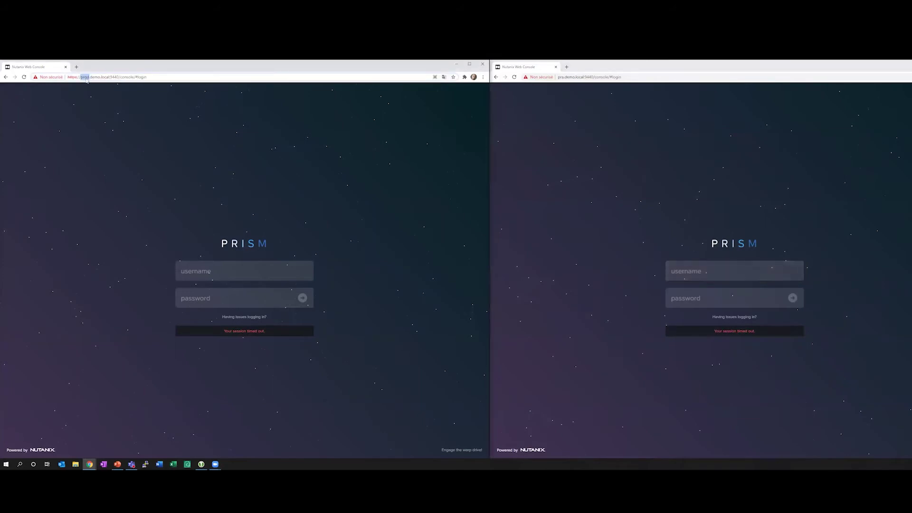
double_click(573, 77)
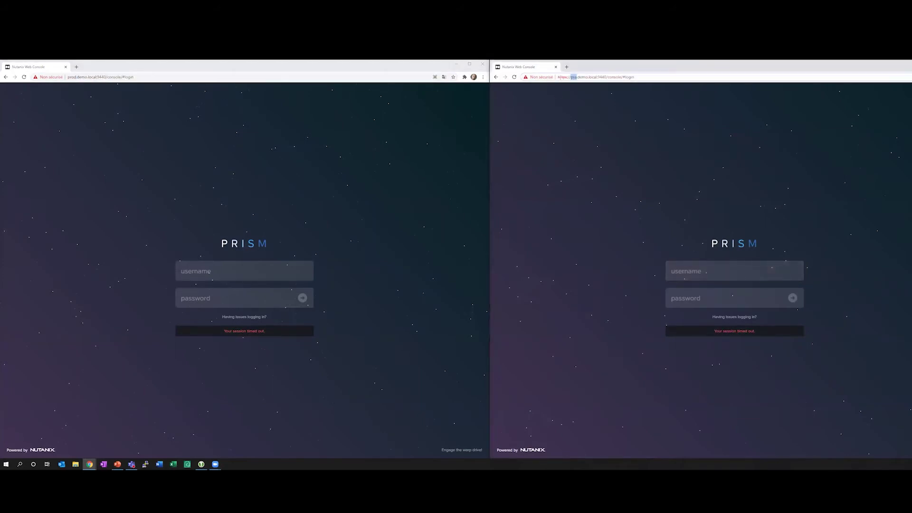
Sign in to the left PROD Prism Central with the account username and password.
click(212, 271)
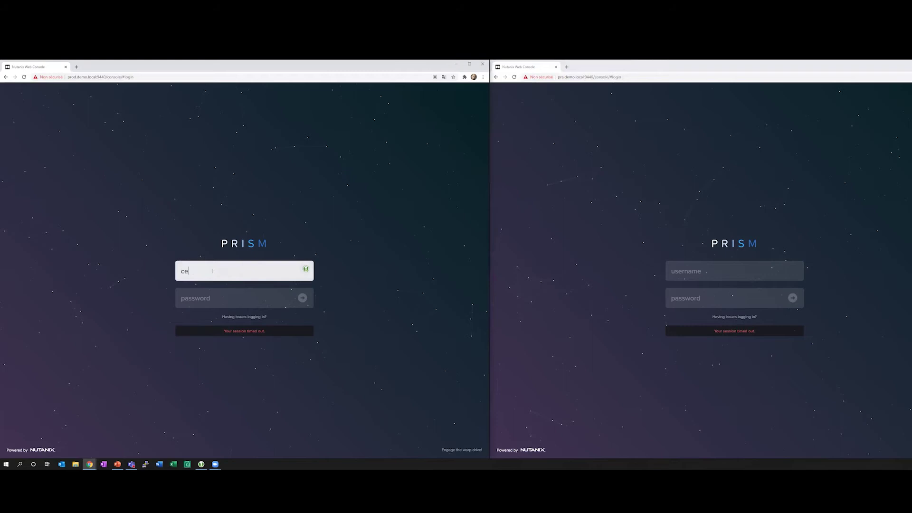
click(205, 295)
text(••••••••••)
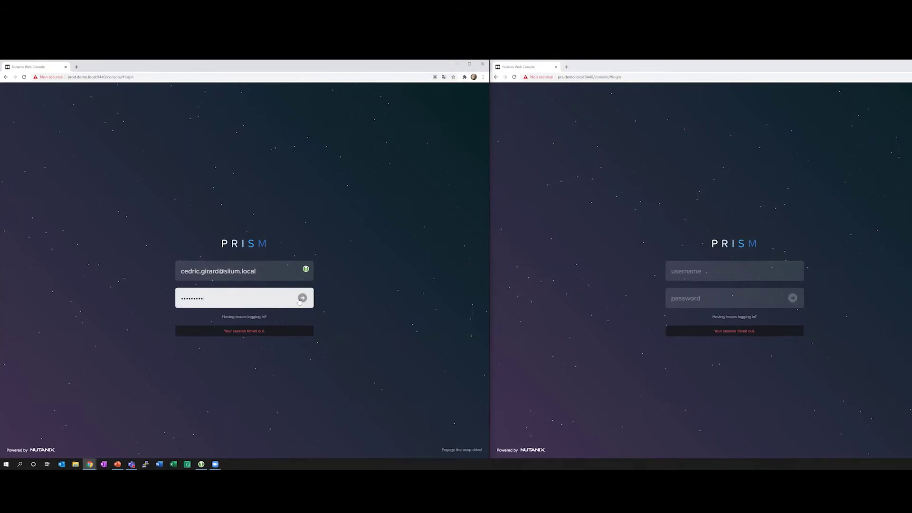
double_click(237, 298)
text(••••••••••)
key(Return)
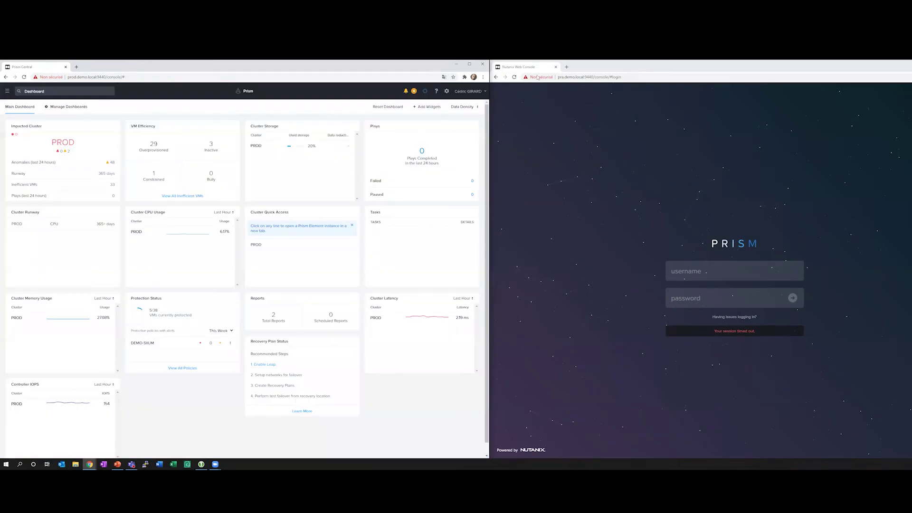
Go to Policies > Recovery Plans in the left PROD Prism Central.
click(538, 77)
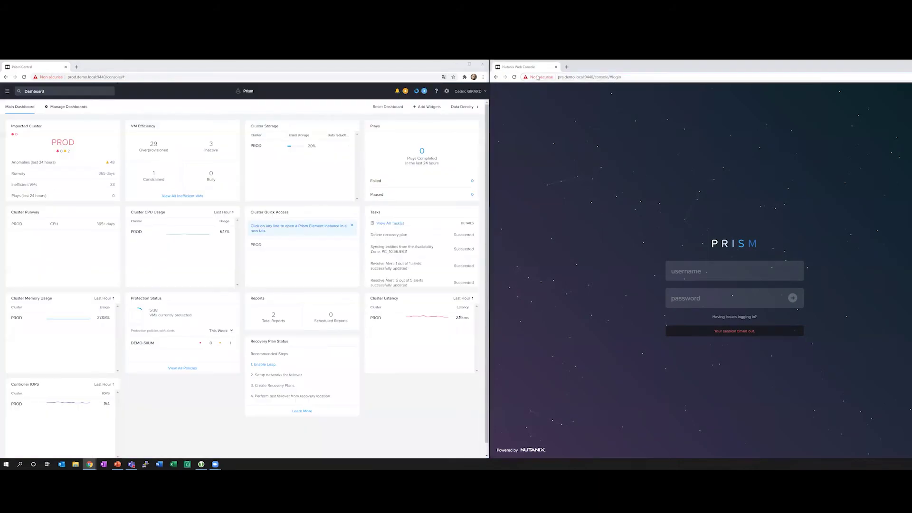
click(583, 123)
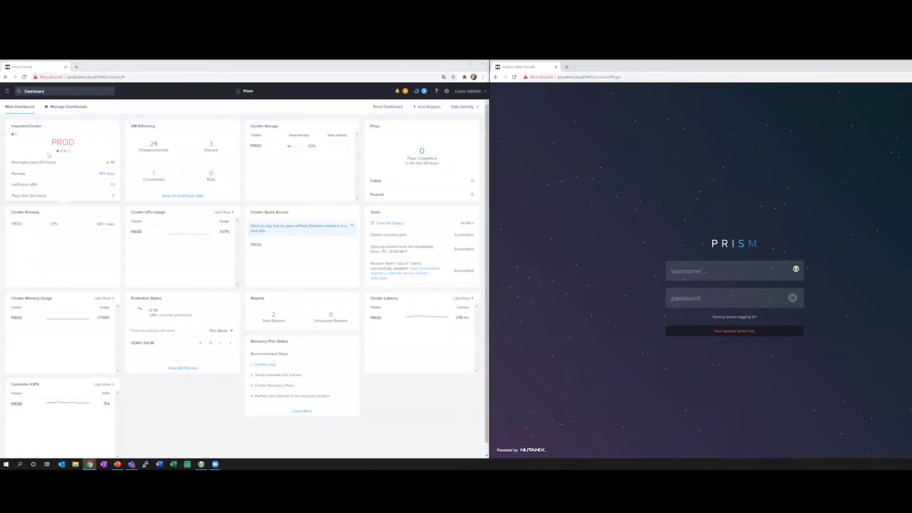
click(6, 92)
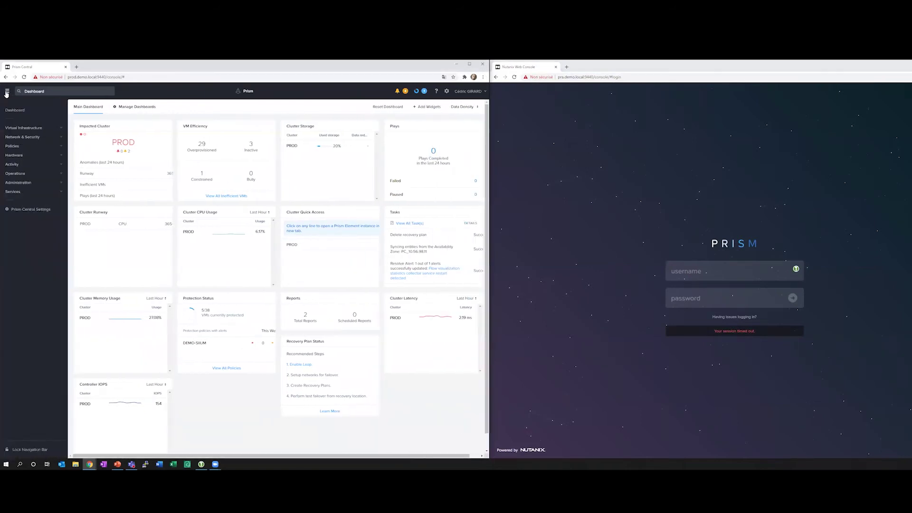
click(13, 147)
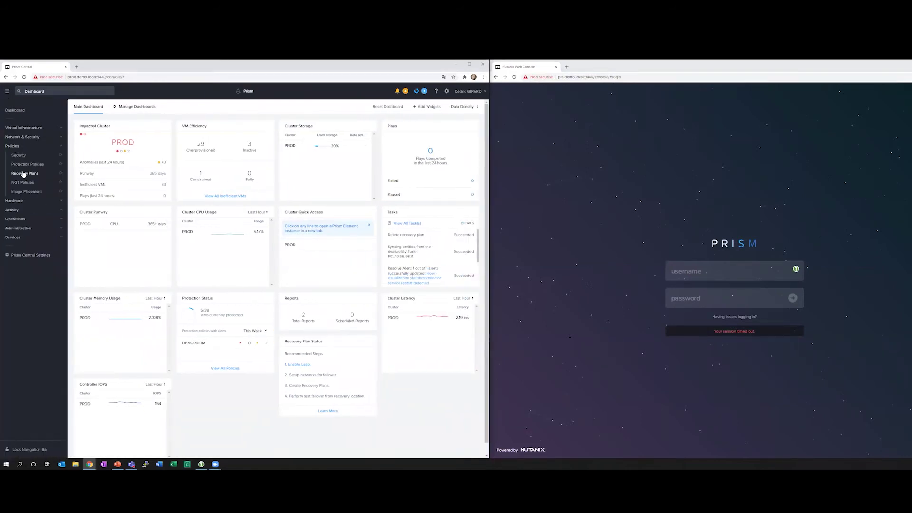
click(25, 173)
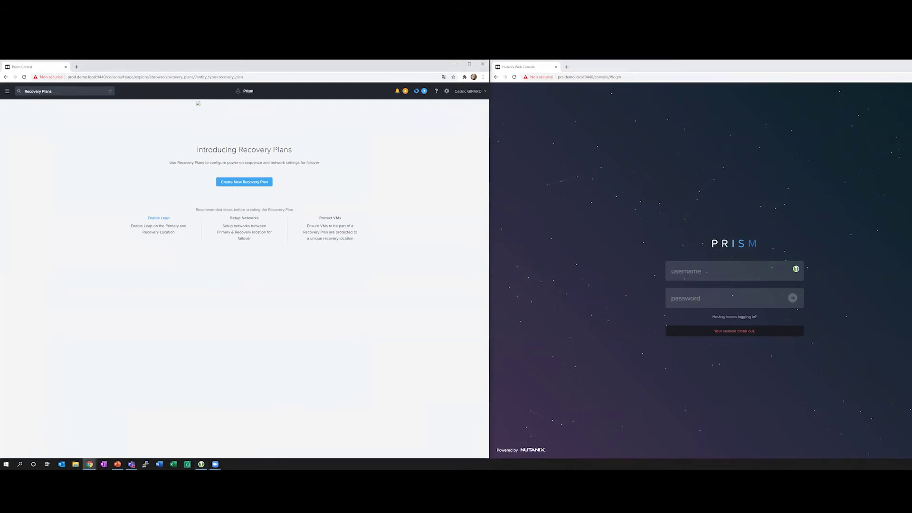
Inspect and dismiss the Not secure connection details, then focus the right window's username field.
click(50, 77)
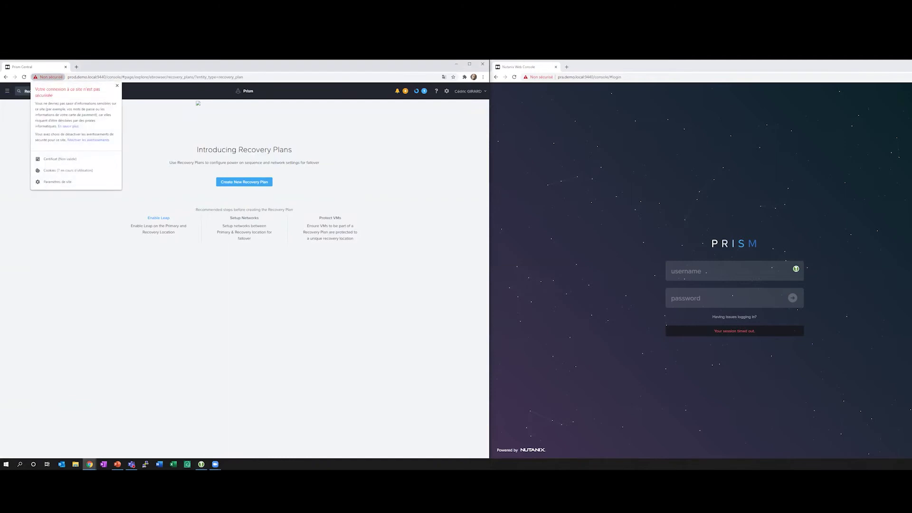
click(102, 263)
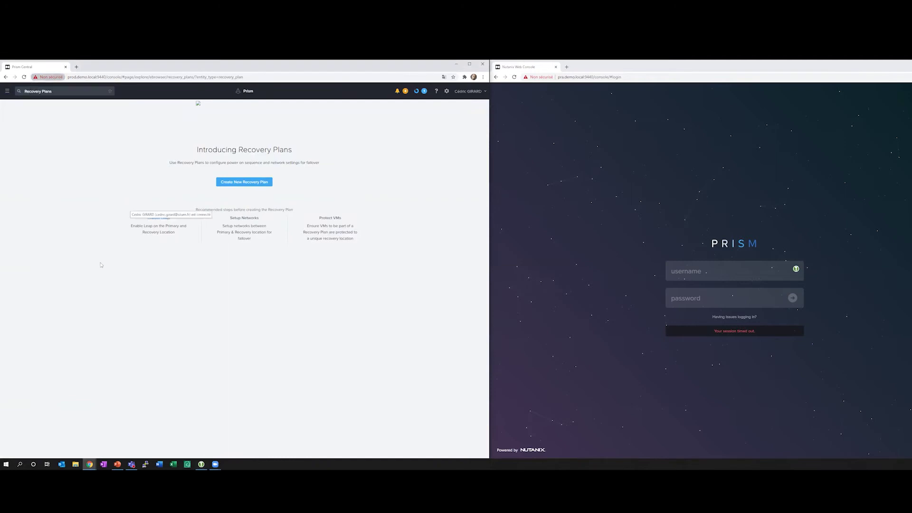
click(688, 270)
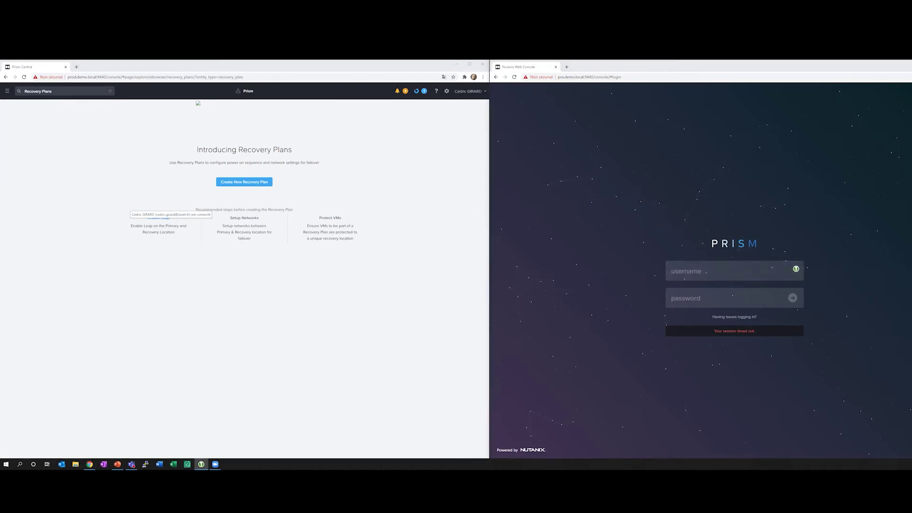
Sign in to the right Prism Central with the account password and corrected username.
click(710, 299)
key(ctrl+v)
click(694, 273)
text(siium)
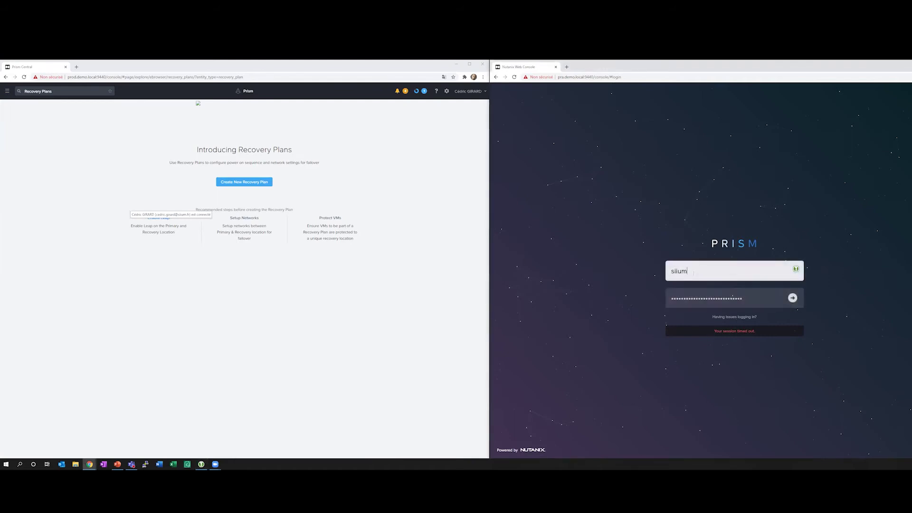
click(792, 298)
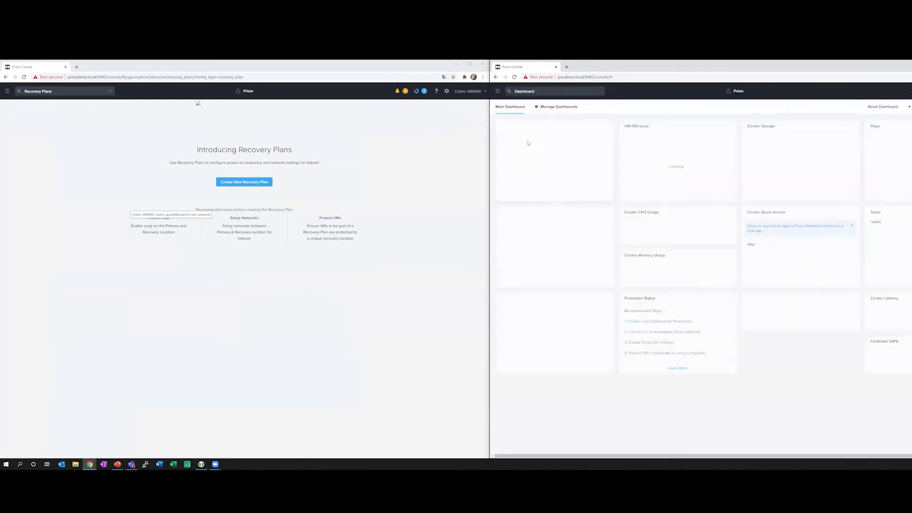
Open the right site's Policies > Recovery Plans list, showing plan PRA.
click(497, 92)
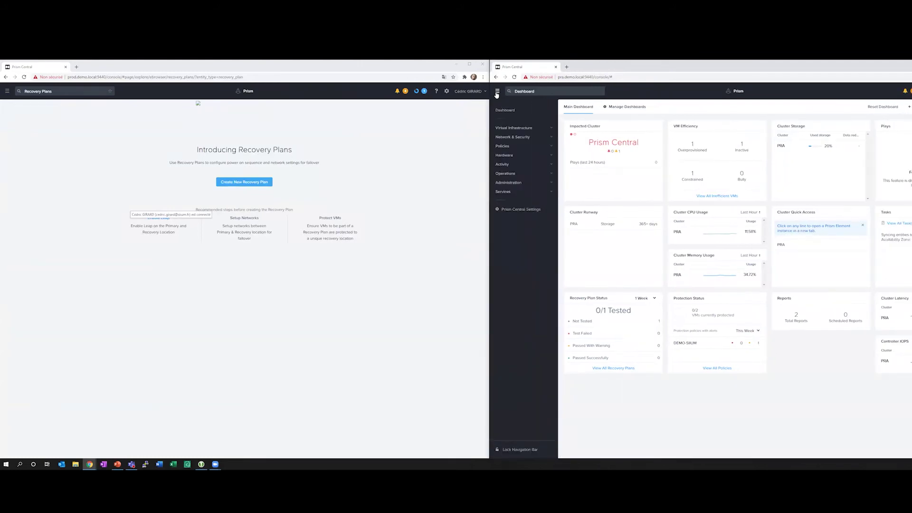
click(504, 146)
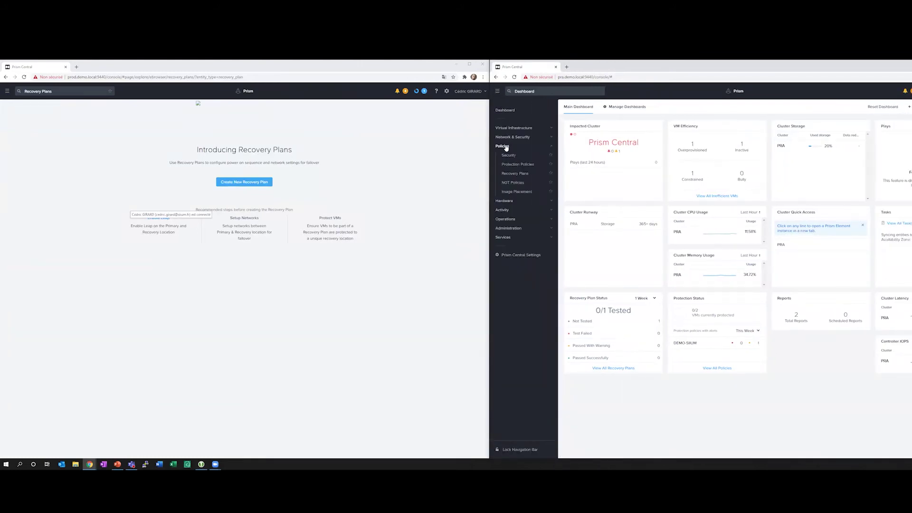
click(515, 174)
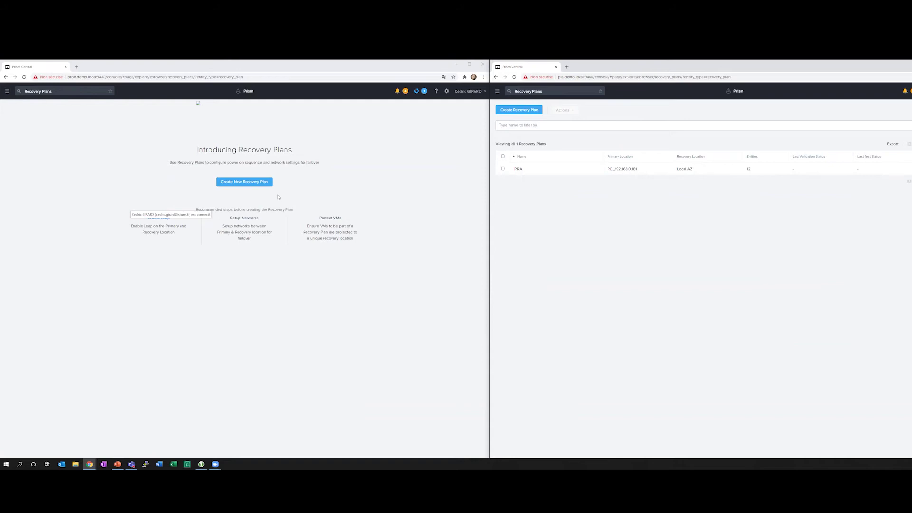
Open the PROD cluster's Prism Element console from the Prism Central dashboard.
click(8, 92)
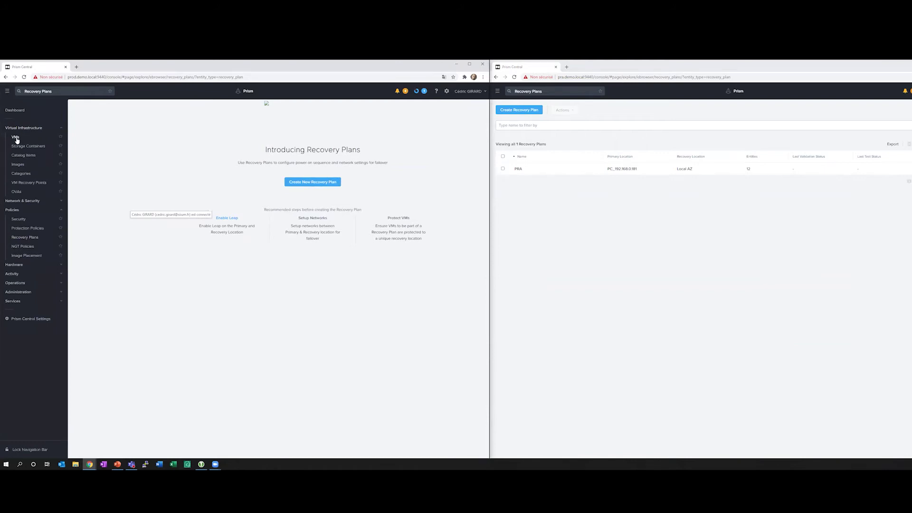
click(10, 110)
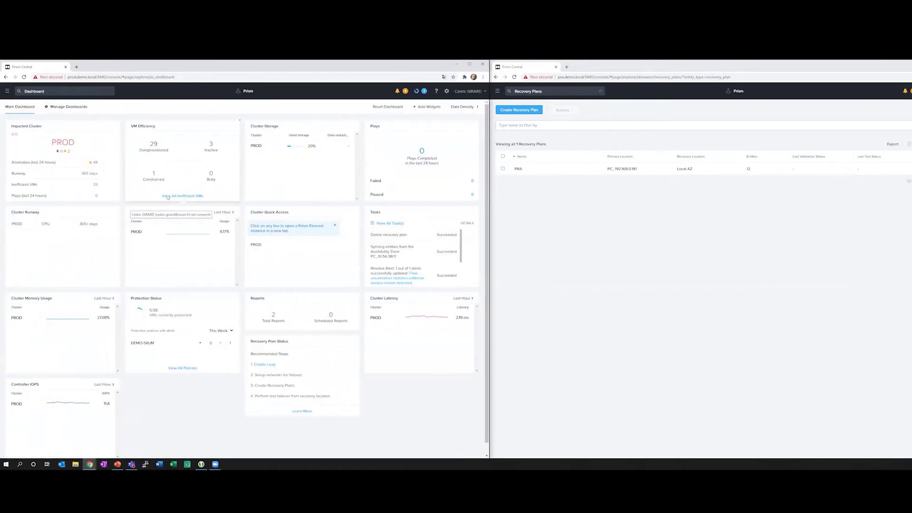
click(212, 214)
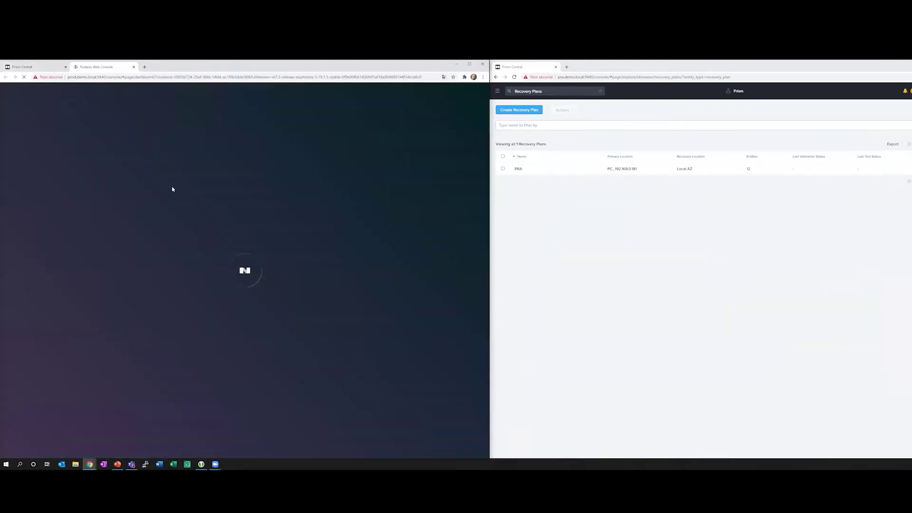
click(20, 67)
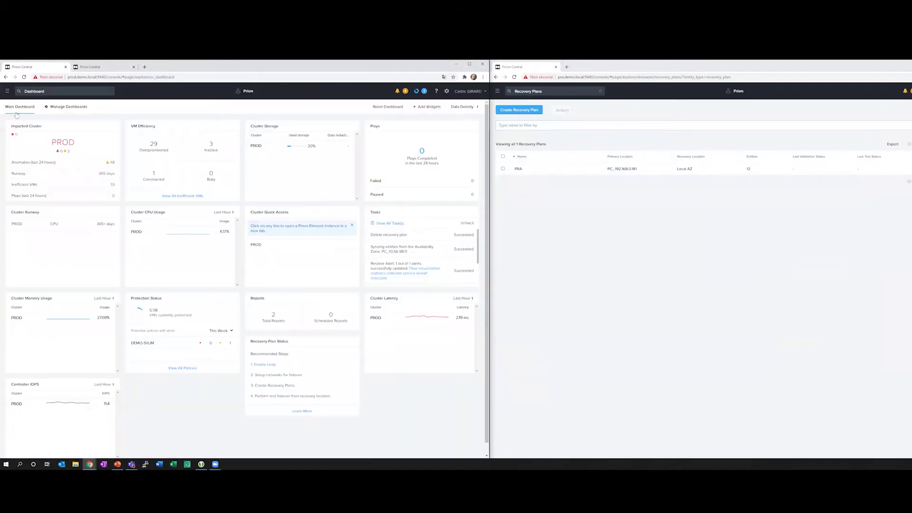
click(24, 237)
click(93, 67)
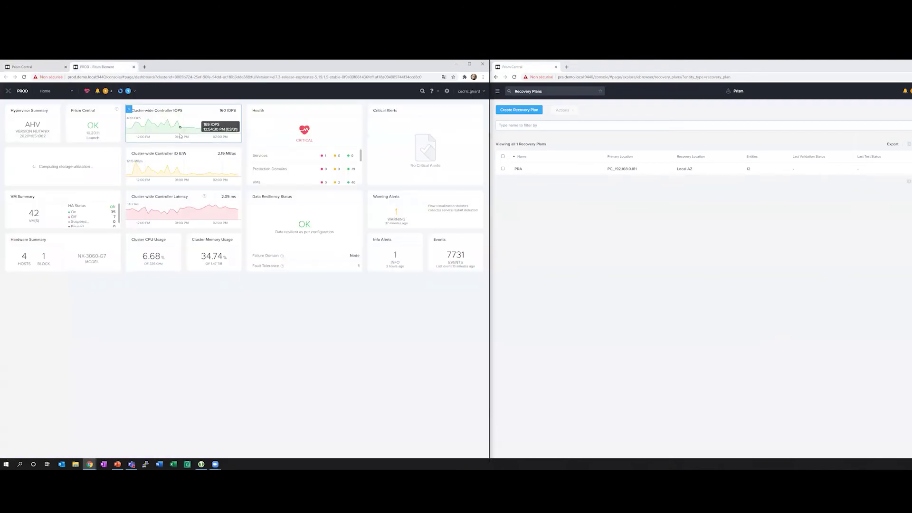
Filter the PROD VM table by 'demo', view DEMO-Client1 details, then return to Recovery Plans.
click(48, 91)
click(44, 125)
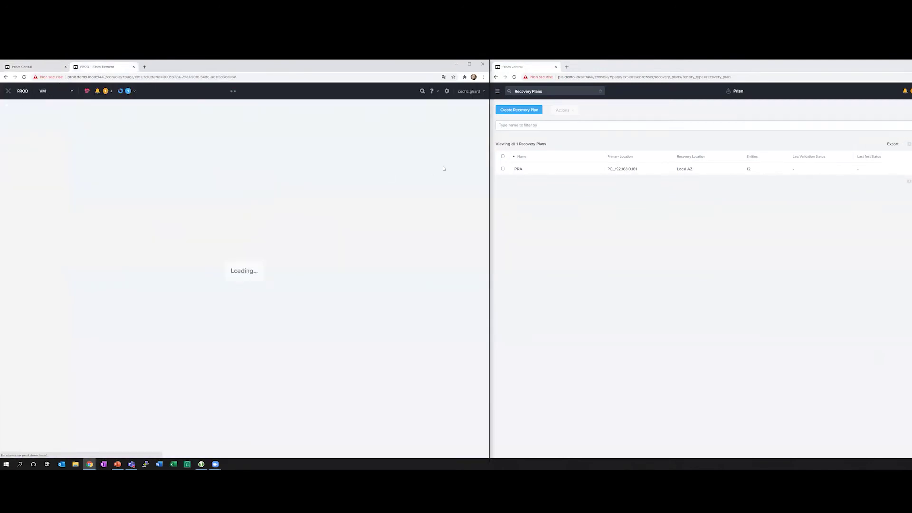
click(431, 126)
text(demo)
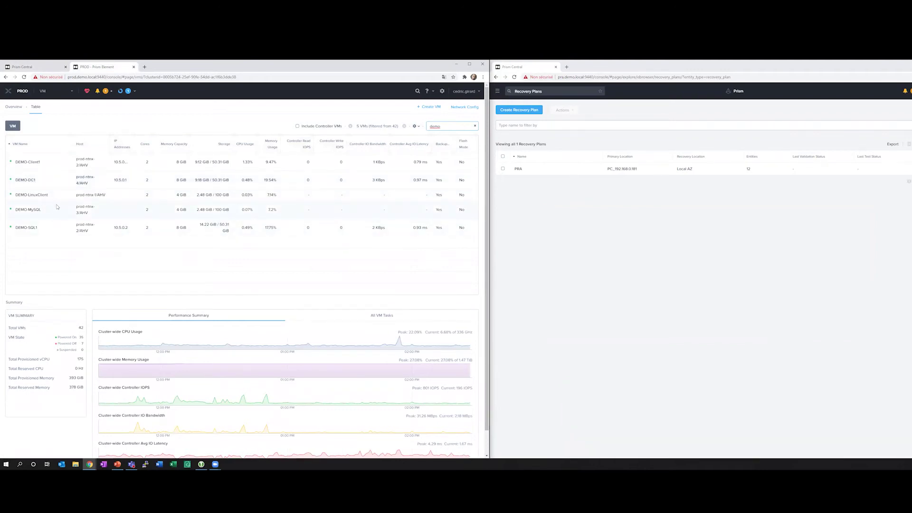
click(42, 165)
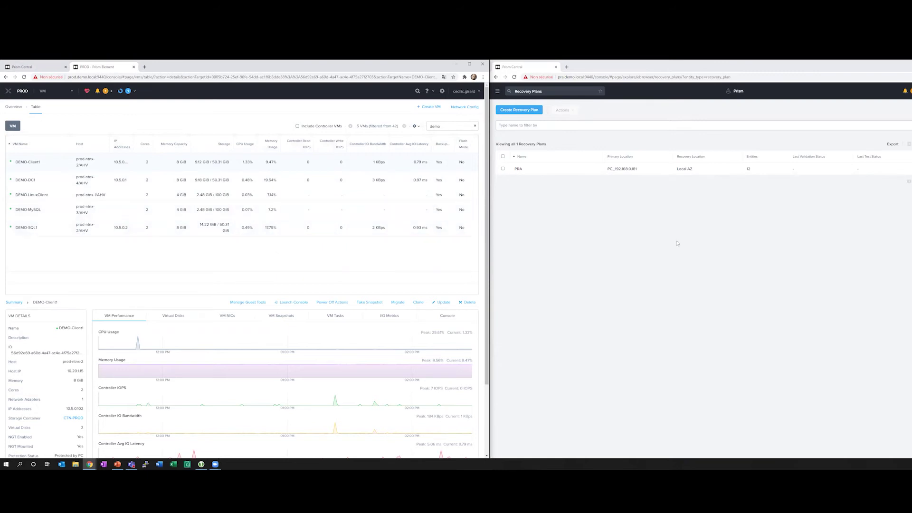
click(29, 69)
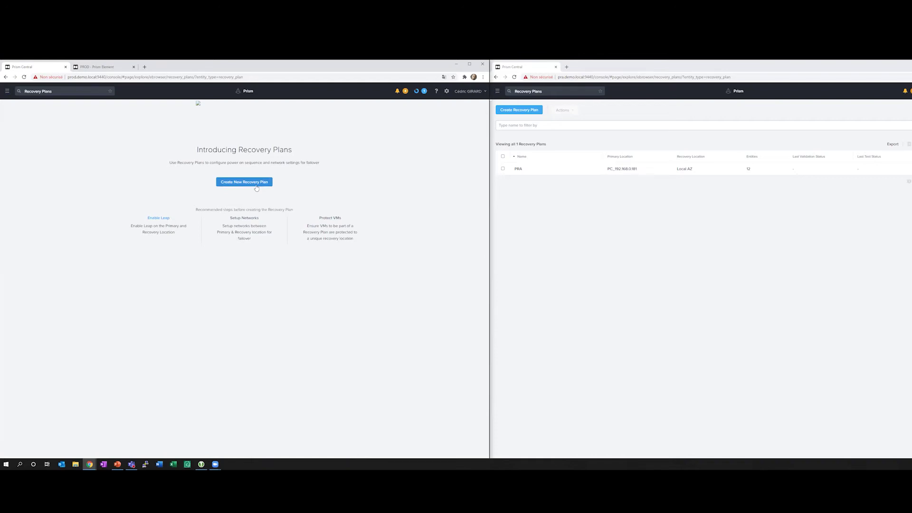
Start a new recovery plan named Demo Leap from the Recovery Plans page.
click(98, 67)
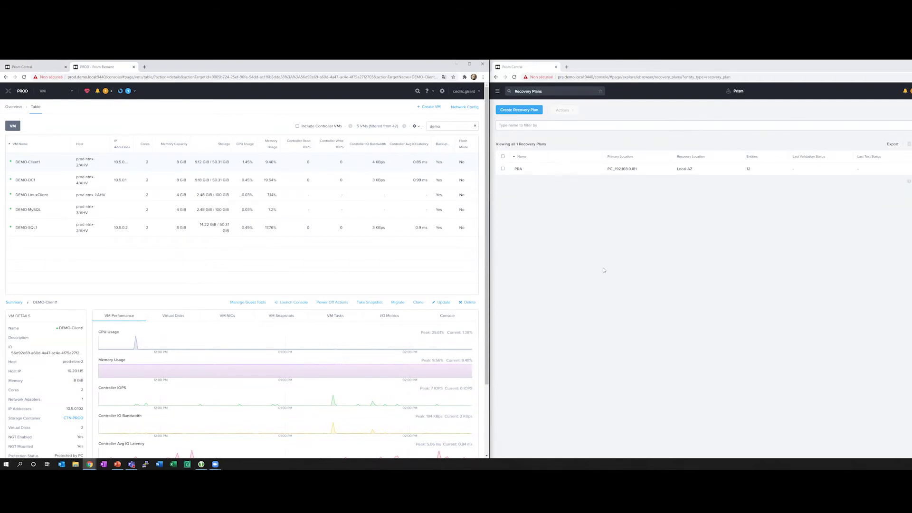
click(22, 67)
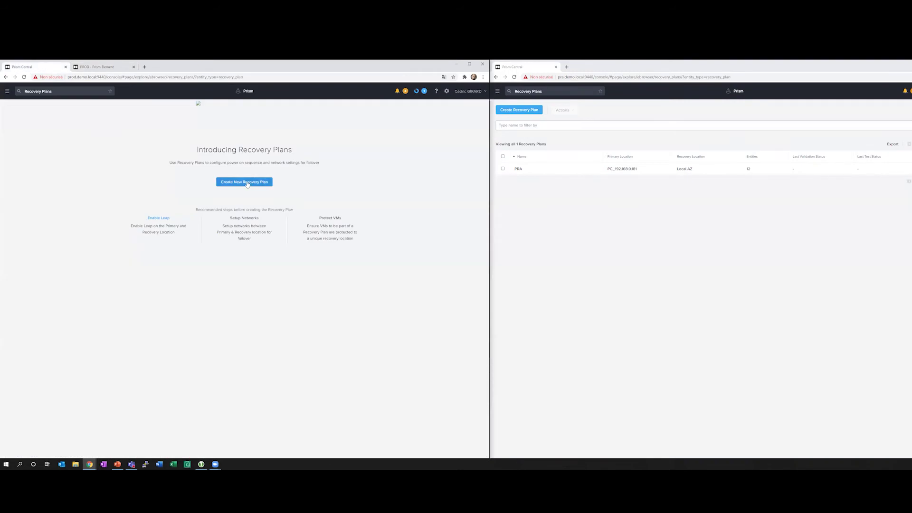
click(247, 183)
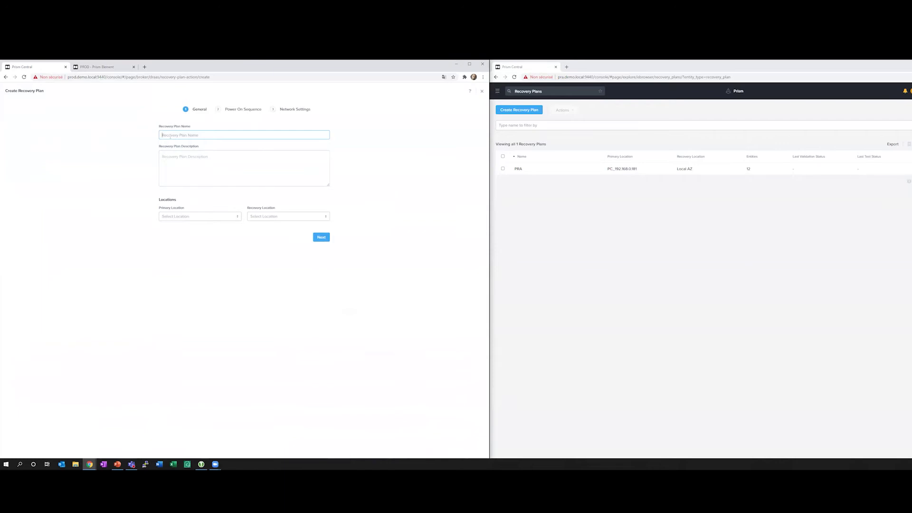
text(Demo-Leap)
Set primary location Local AZ and recovery location PC_10.56.98.11, then begin adding entities.
click(186, 217)
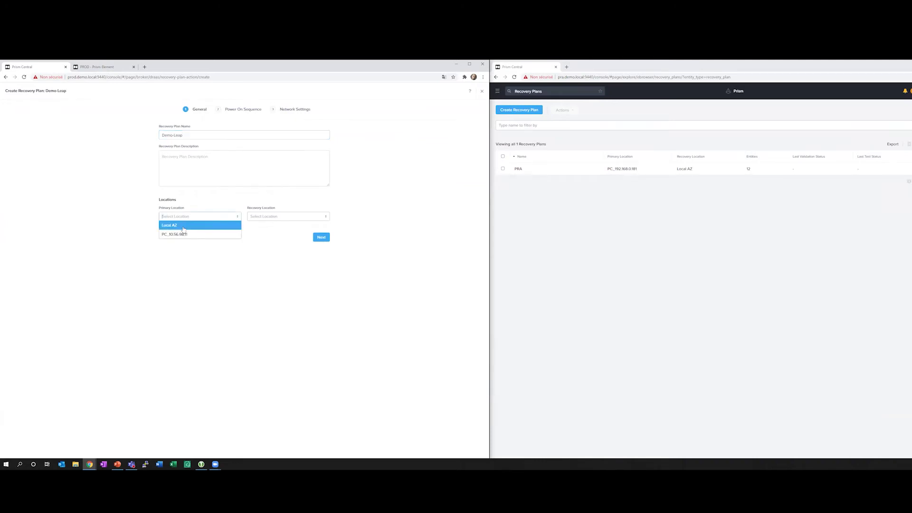
click(183, 227)
click(280, 217)
click(271, 234)
click(322, 238)
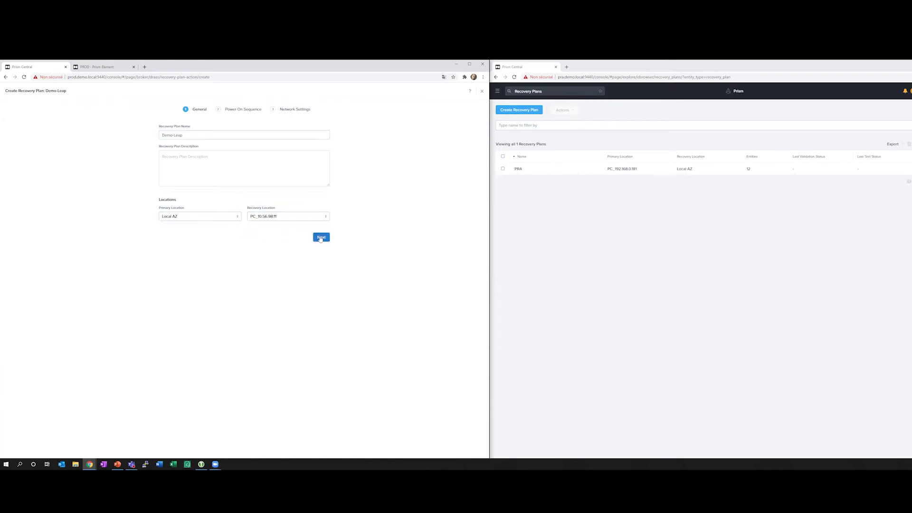
click(242, 189)
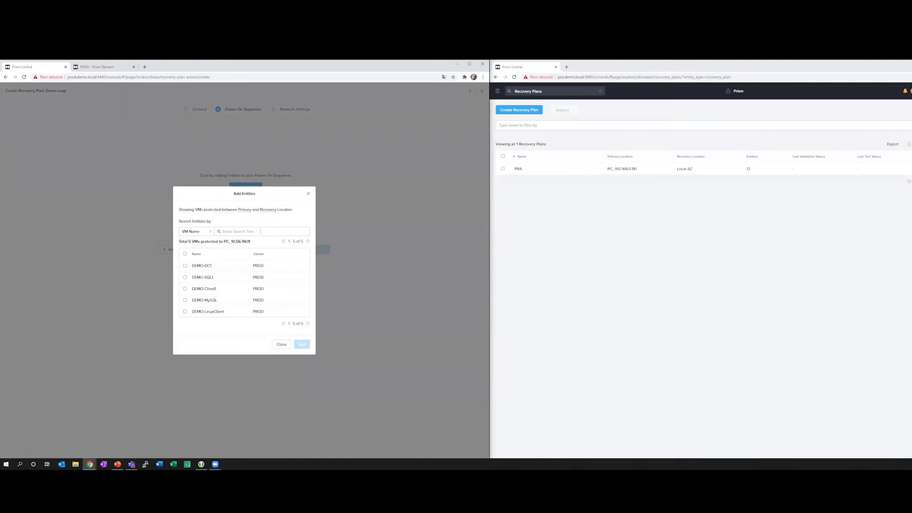
click(198, 232)
Add the DEMO DomainControllers category to stage 1 of the power-on sequence.
click(191, 249)
click(225, 203)
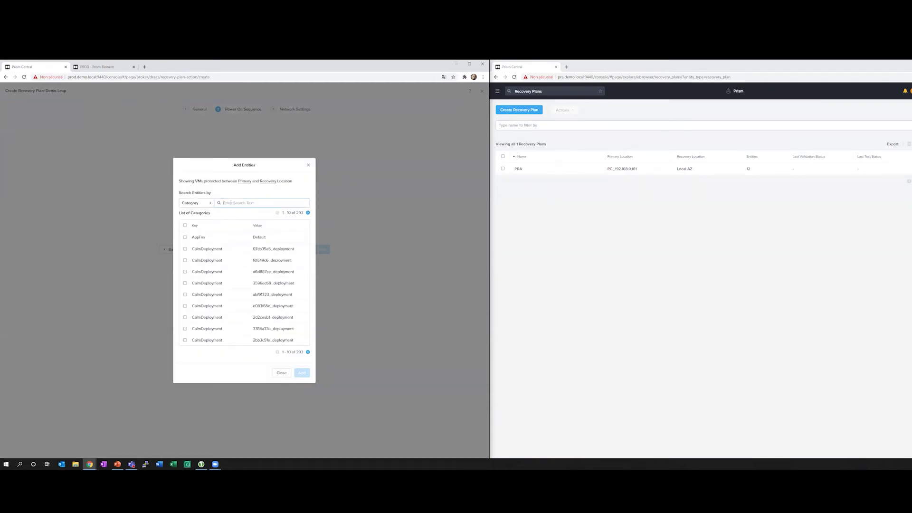
text(demo)
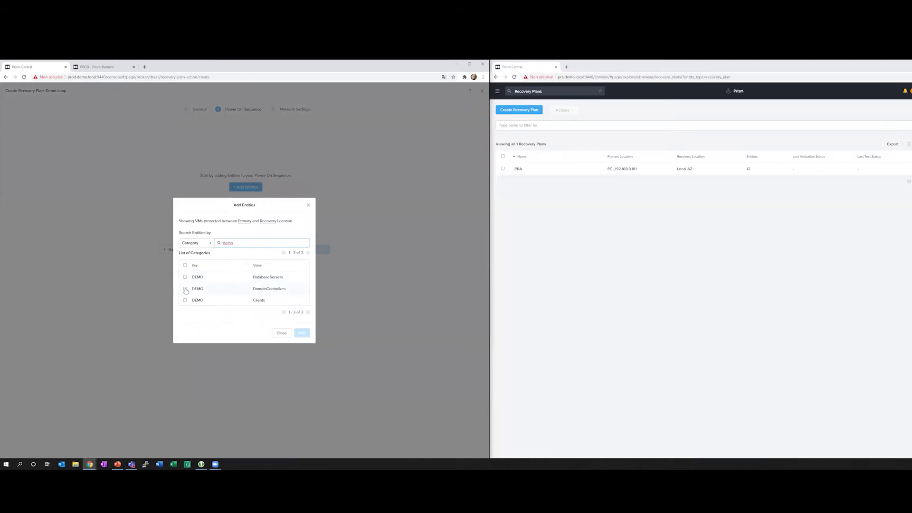
click(185, 289)
click(301, 332)
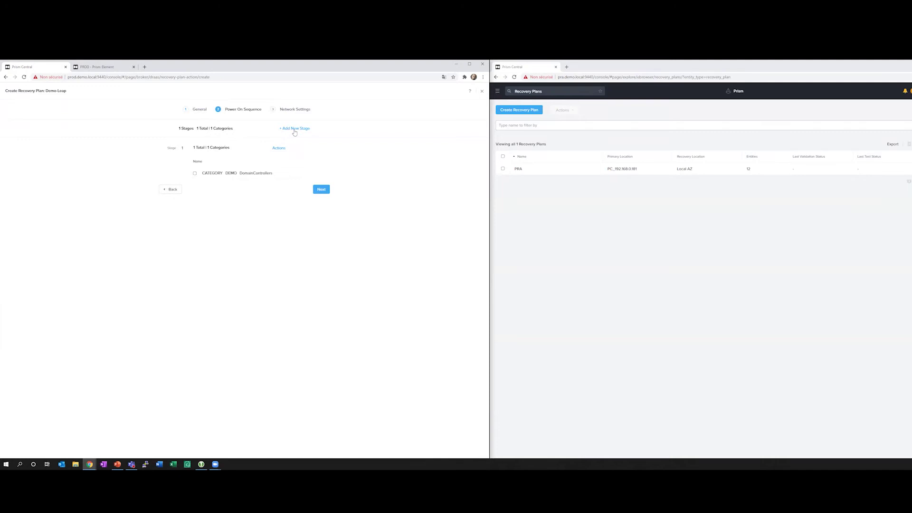
Add a second stage containing the DEMO DatabaseServers category.
click(295, 133)
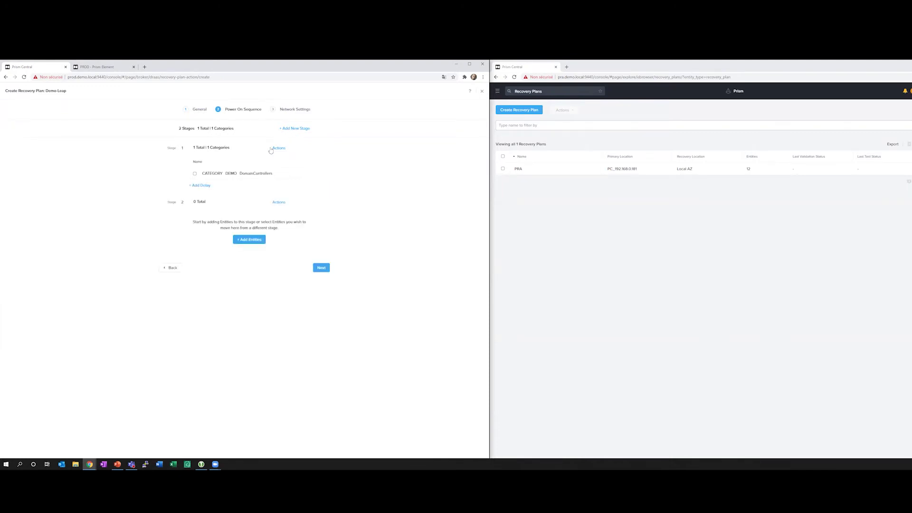
click(256, 241)
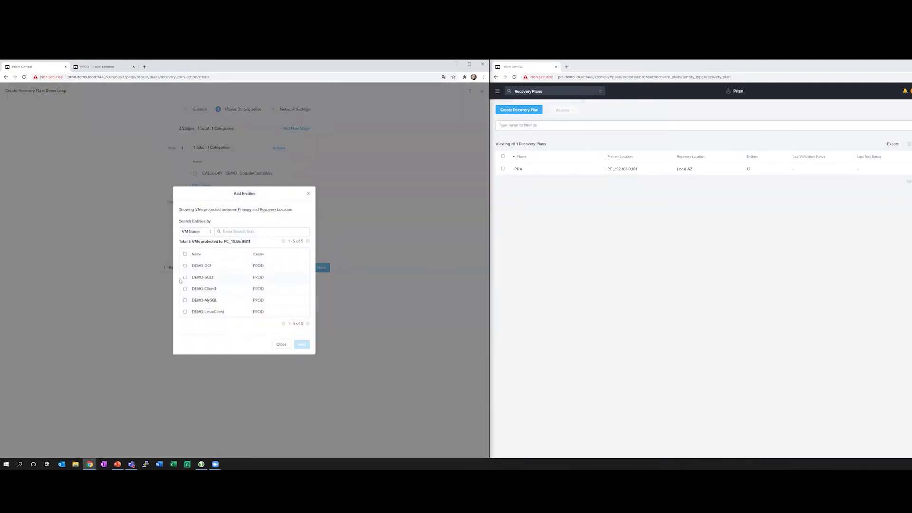
click(253, 230)
click(205, 232)
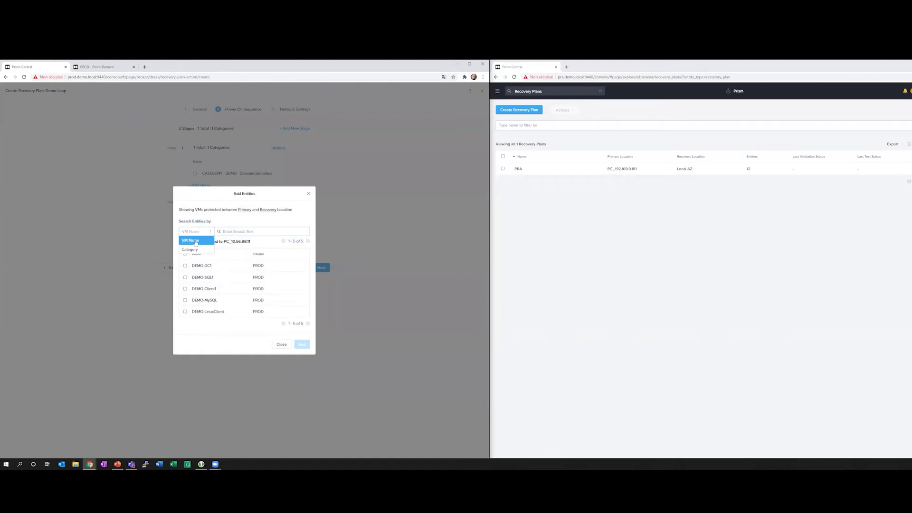
click(195, 249)
text(demo)
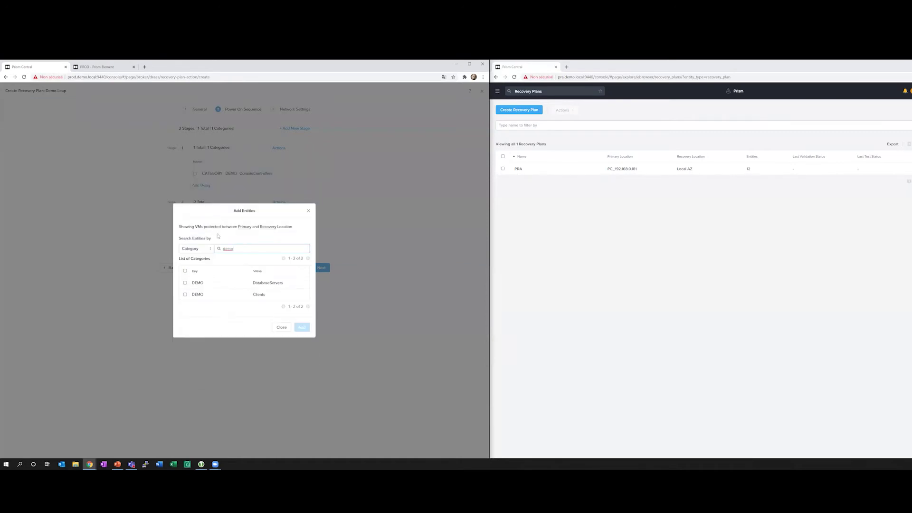
click(184, 282)
click(302, 327)
Add a third stage containing the DEMO Clients category.
click(295, 128)
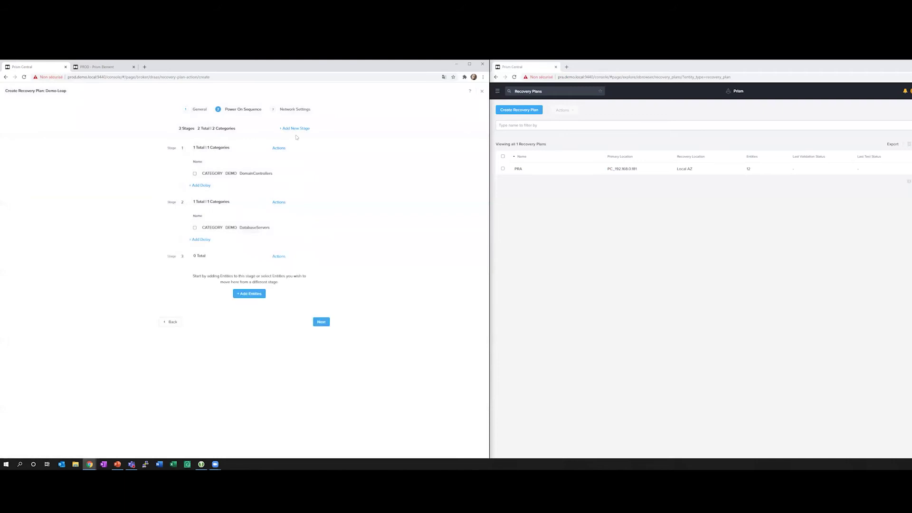
click(249, 294)
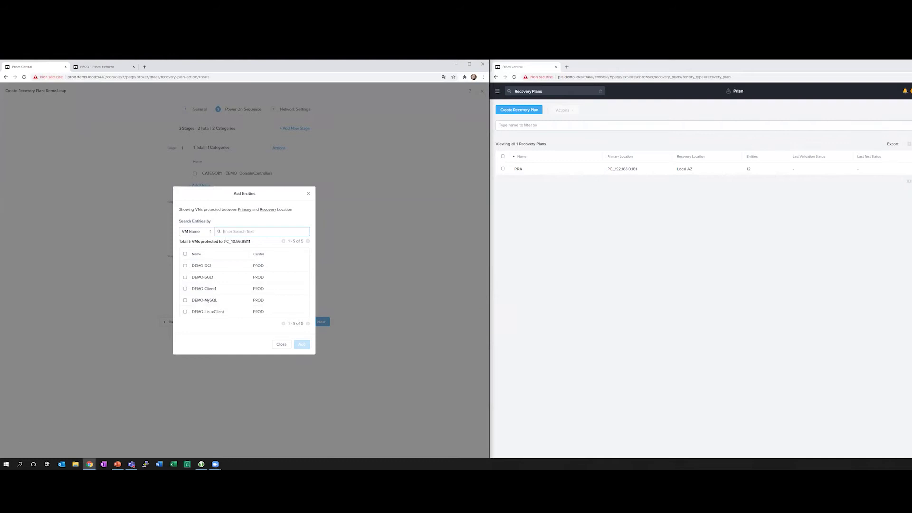
click(195, 232)
click(190, 249)
text(demo)
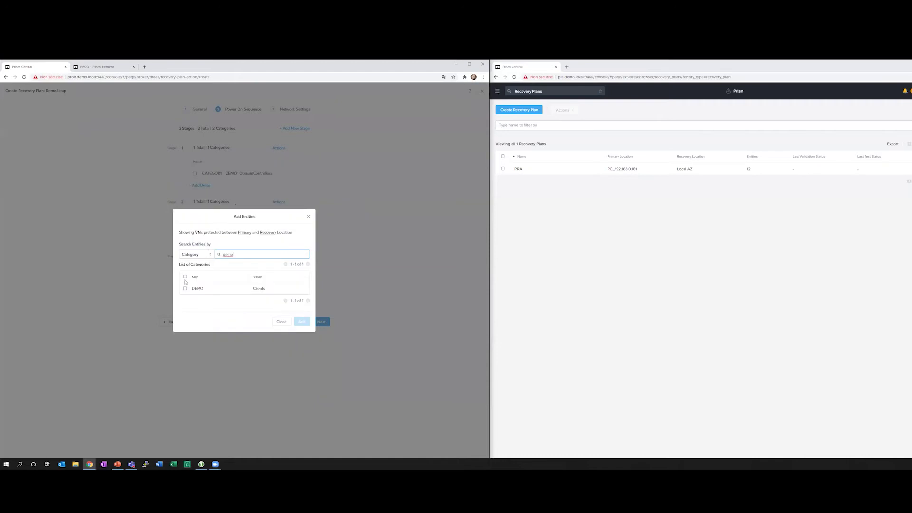
click(184, 289)
click(302, 322)
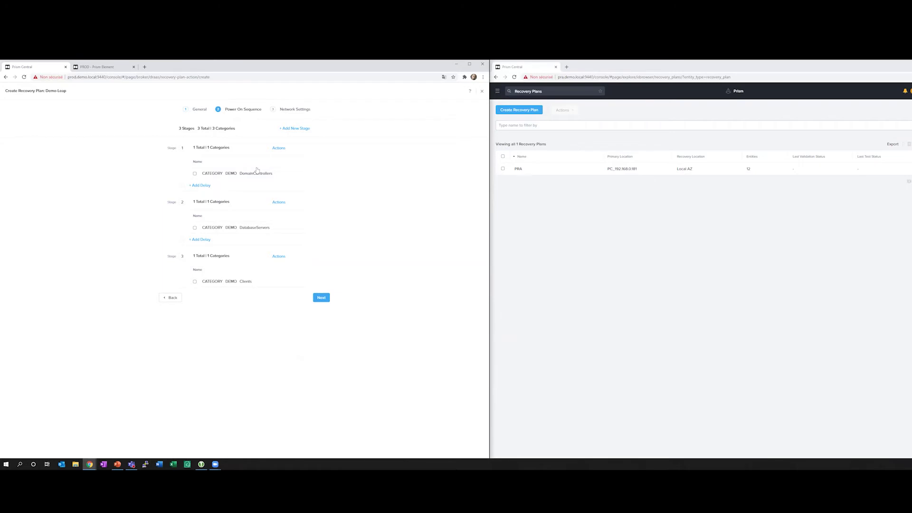
Add a 60-second delay after stage 1 and after stage 2.
click(209, 186)
double_click(252, 267)
text(50)
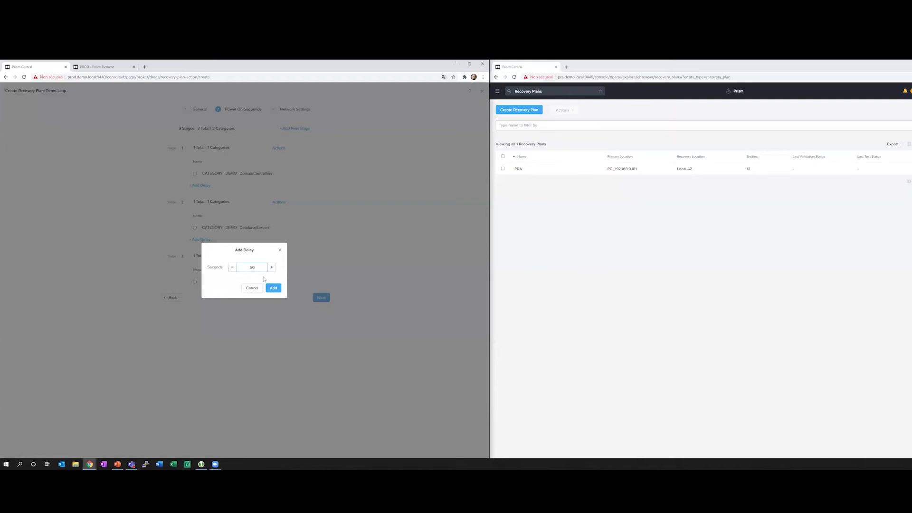
click(274, 288)
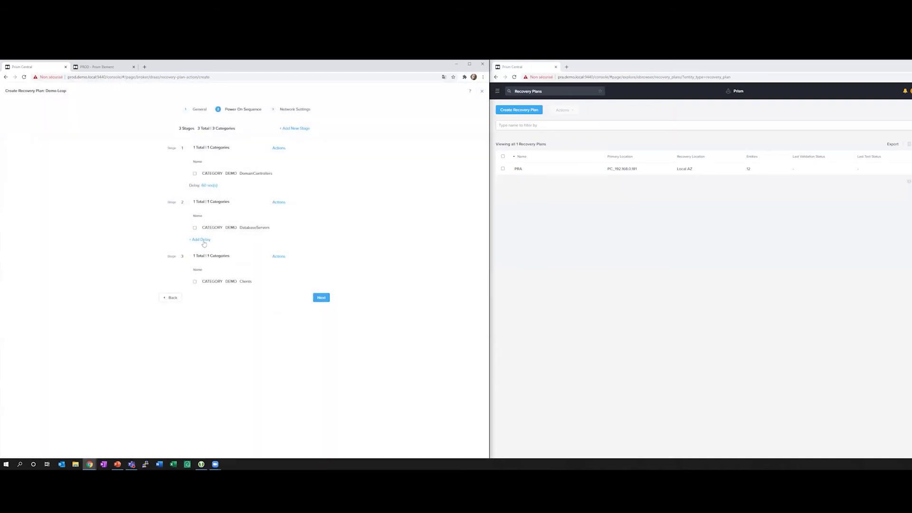
click(204, 241)
drag(260, 265, 243, 266)
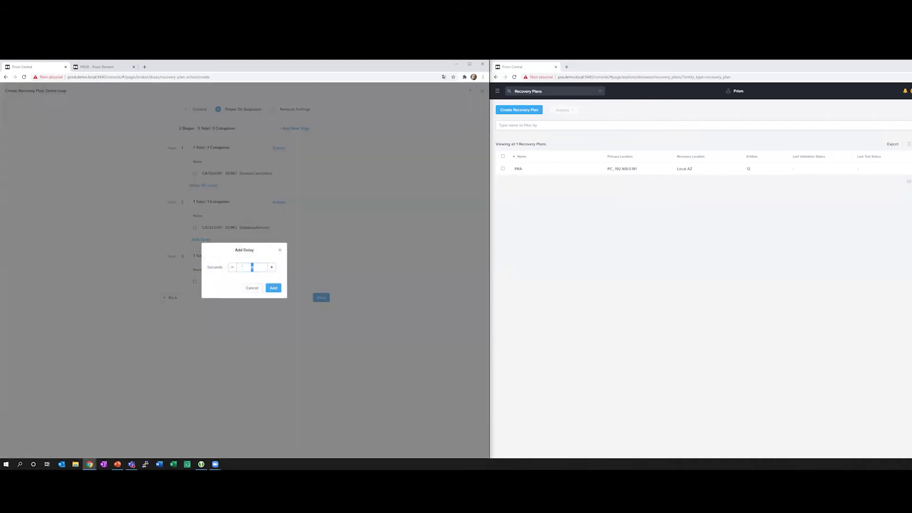
text(60)
click(273, 288)
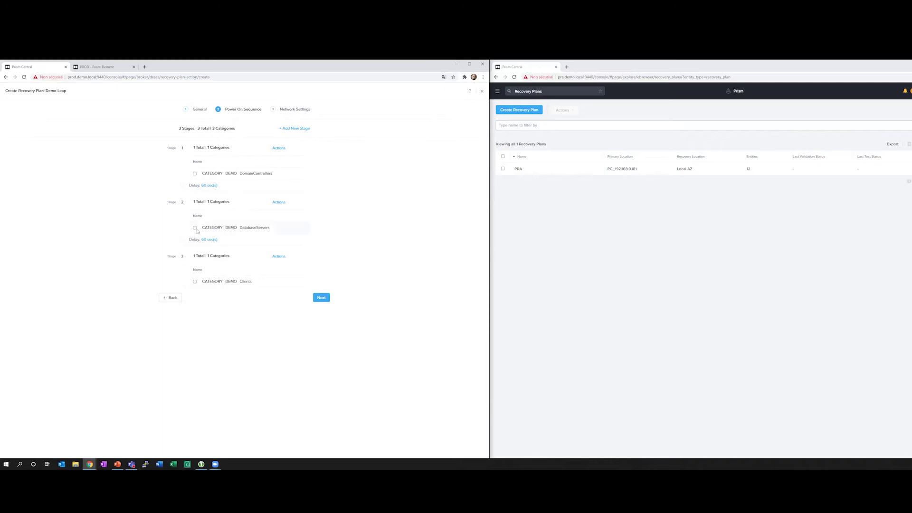
Review the script options for the DatabaseServers entry, then deselect it.
click(194, 228)
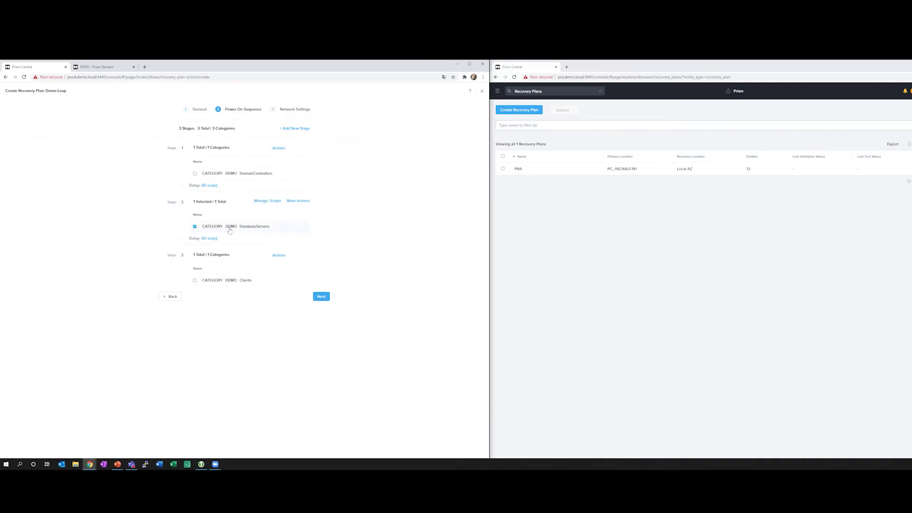
click(266, 203)
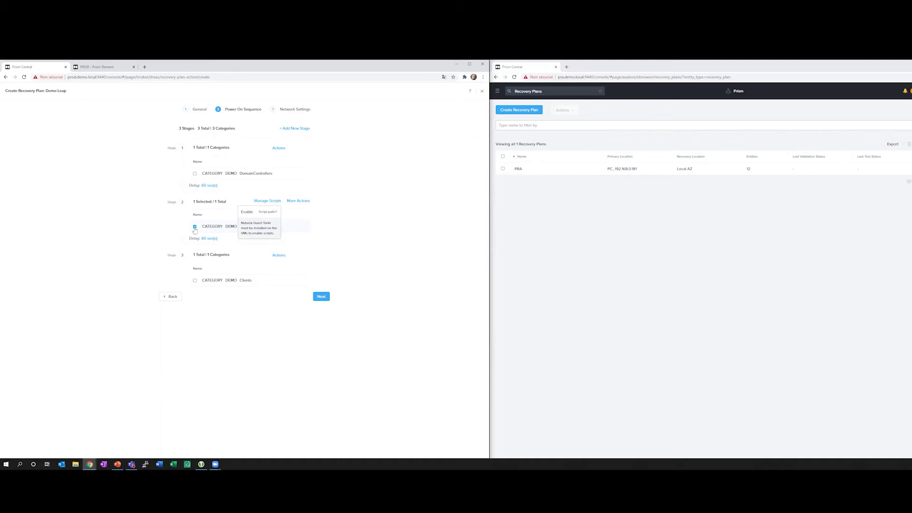
click(195, 228)
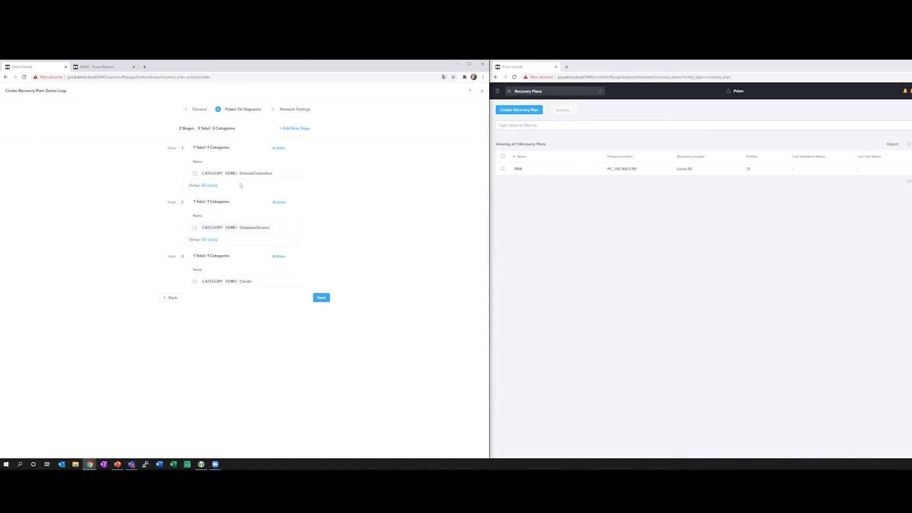
In Network Settings, map Local AZ production to DEMO and recovery production to SERVEURS.
click(320, 298)
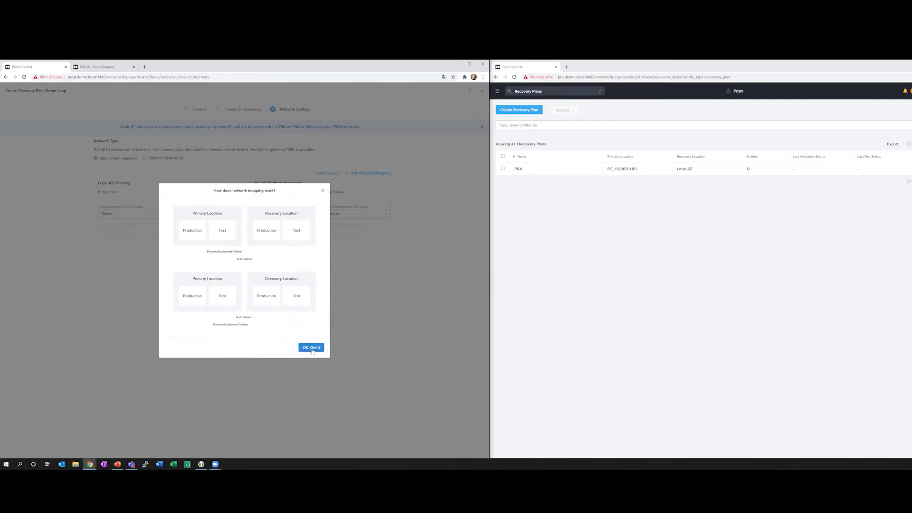
click(307, 348)
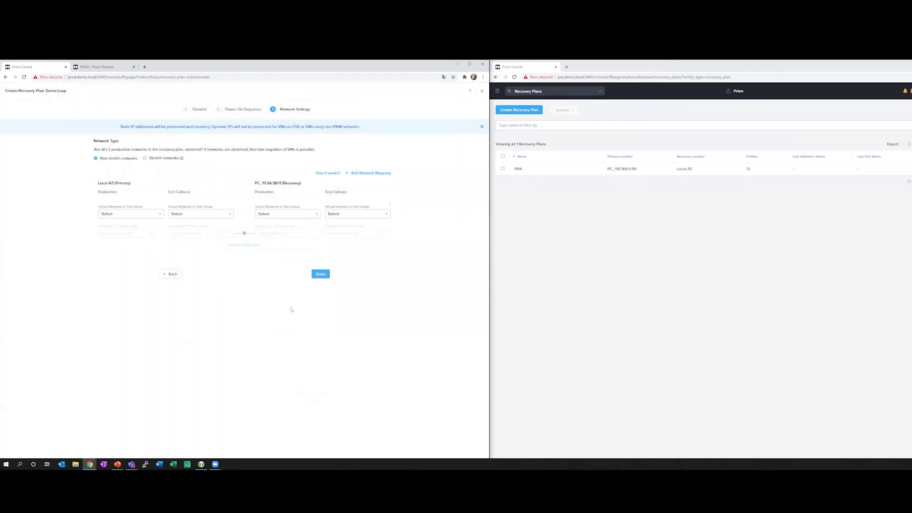
click(119, 215)
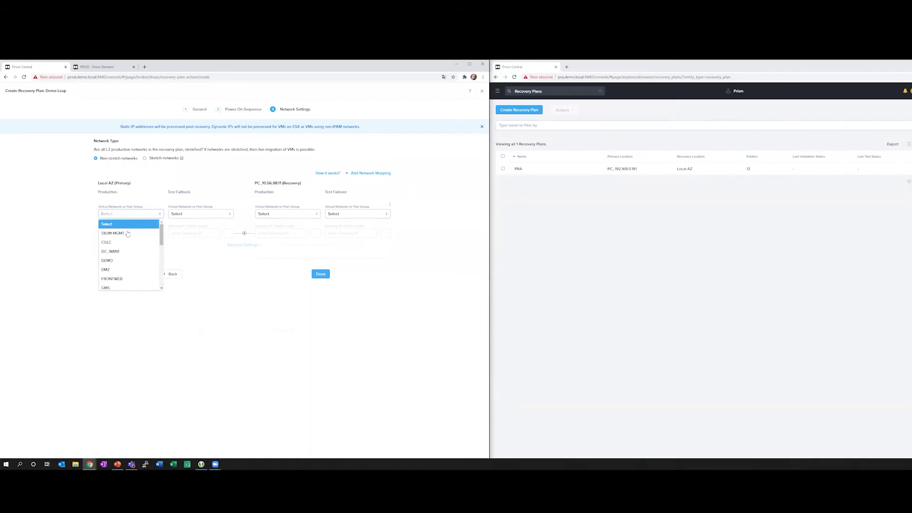
click(122, 261)
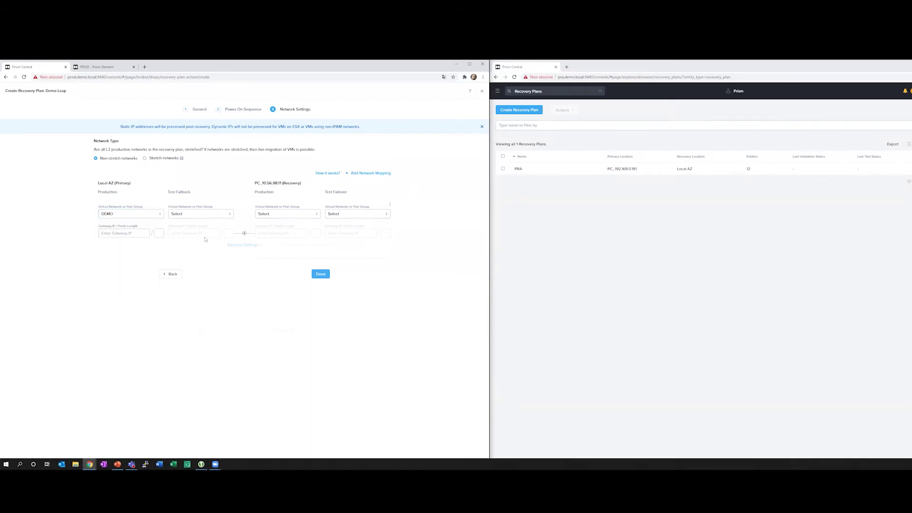
click(283, 214)
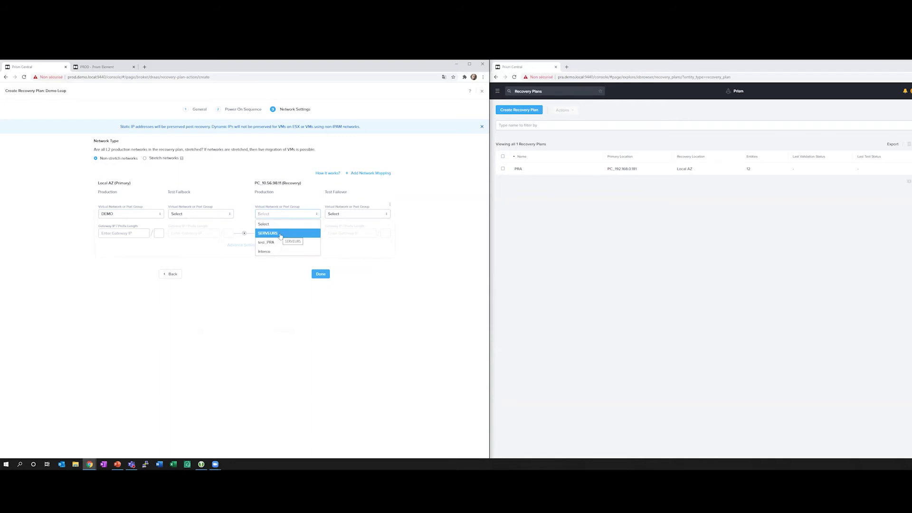
click(280, 233)
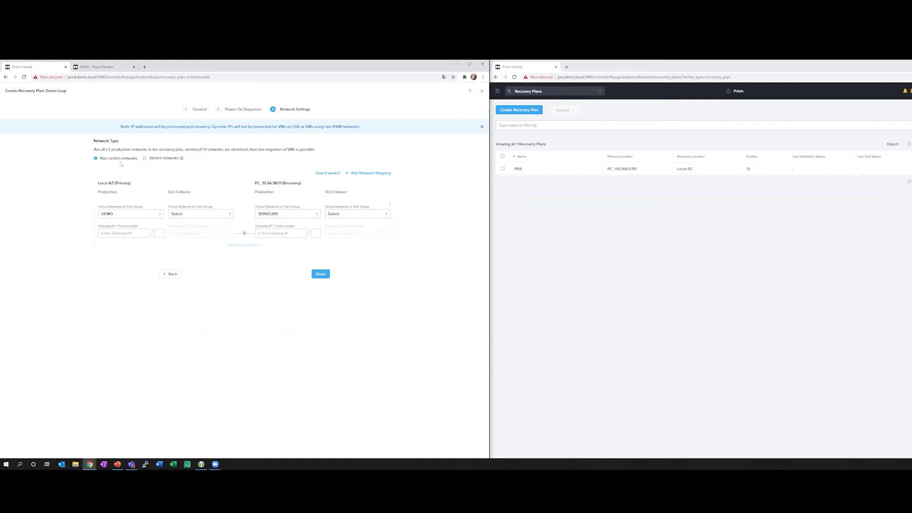
Set the test failover network to test_PRA and the test failback network to DEMO.
click(352, 214)
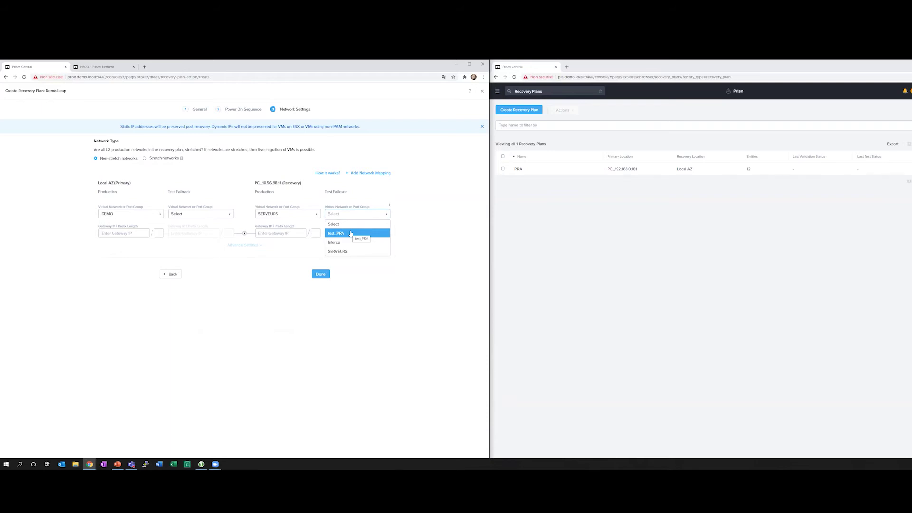
click(351, 233)
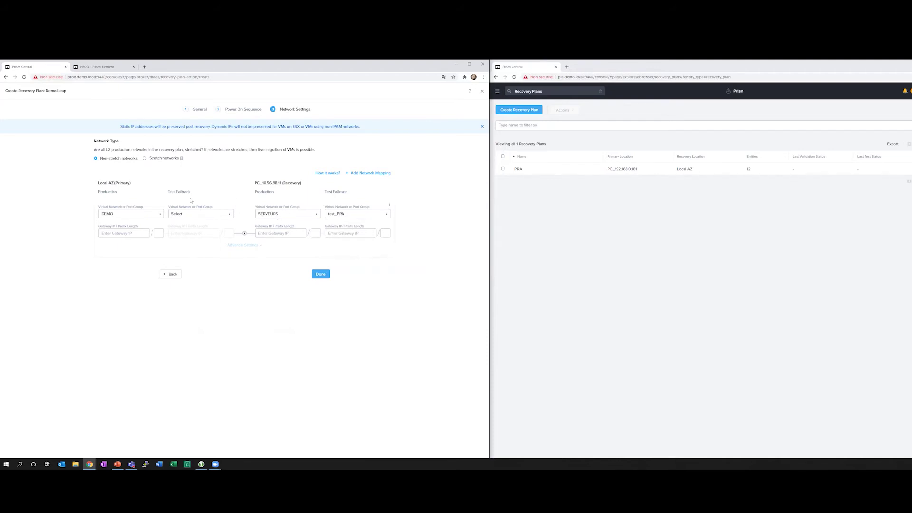
click(194, 214)
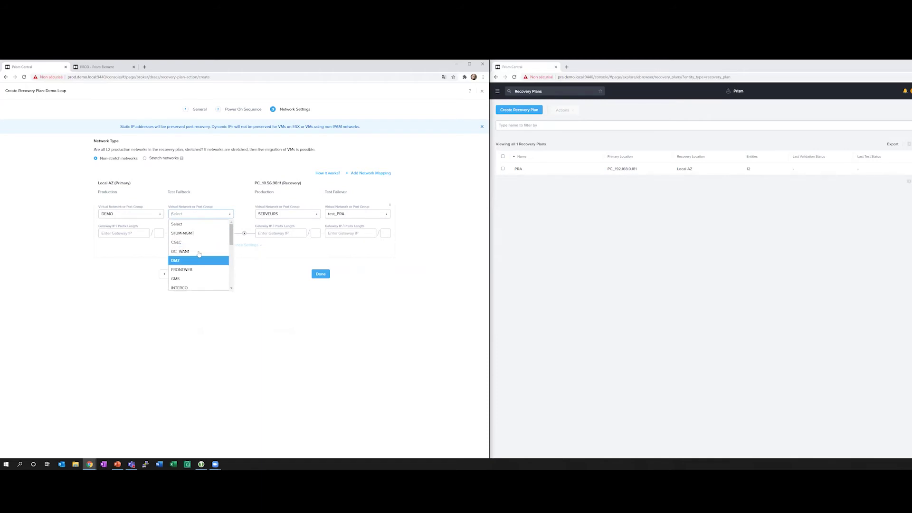
text(demo)
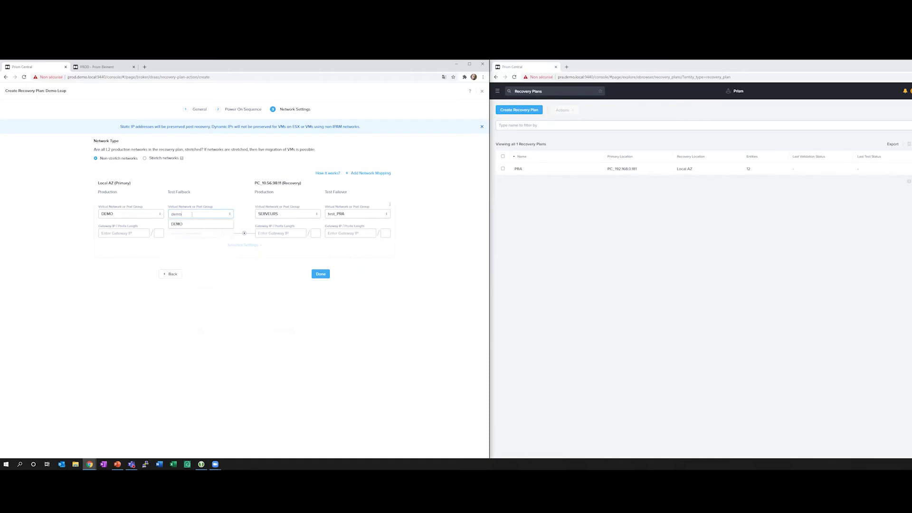
click(190, 224)
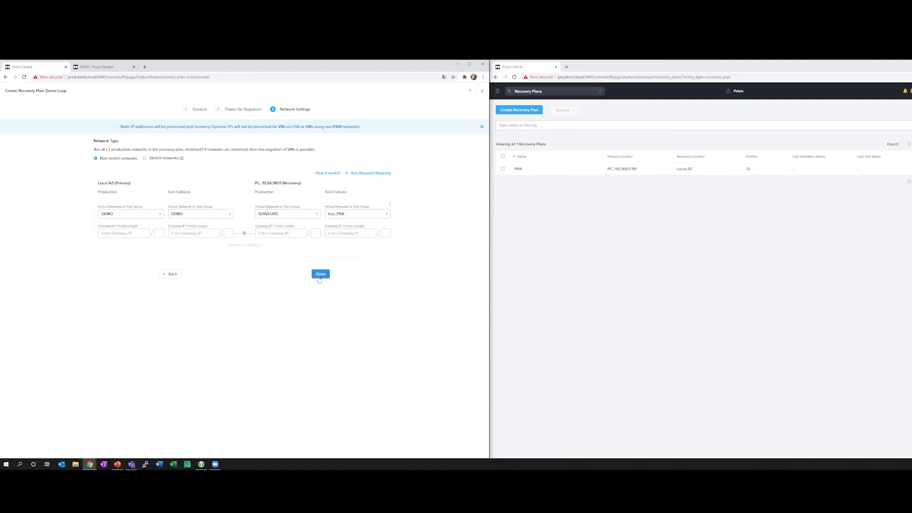
Finish the wizard so Demo-Leap is listed with 5 entities beside PRA.
click(320, 278)
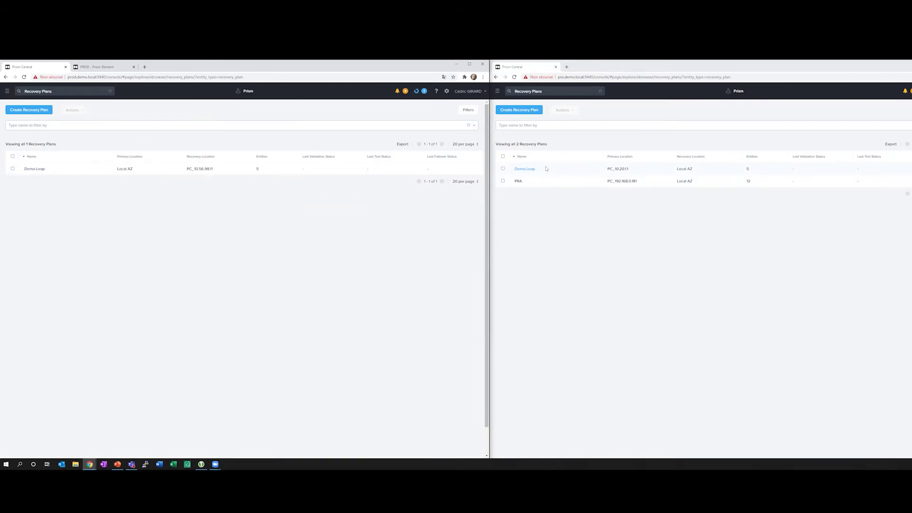
Show the PRA cluster's VM page on the right and PROD Prism Element on the left.
click(497, 92)
click(504, 111)
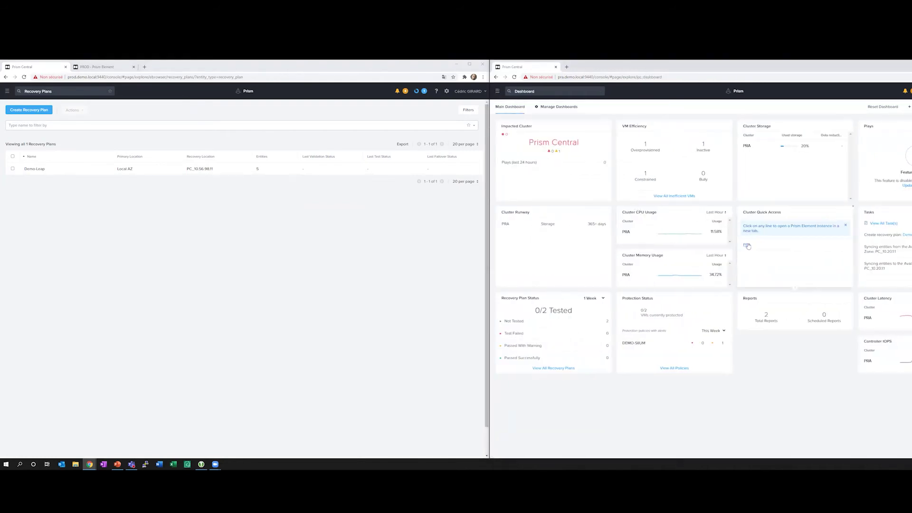
click(747, 245)
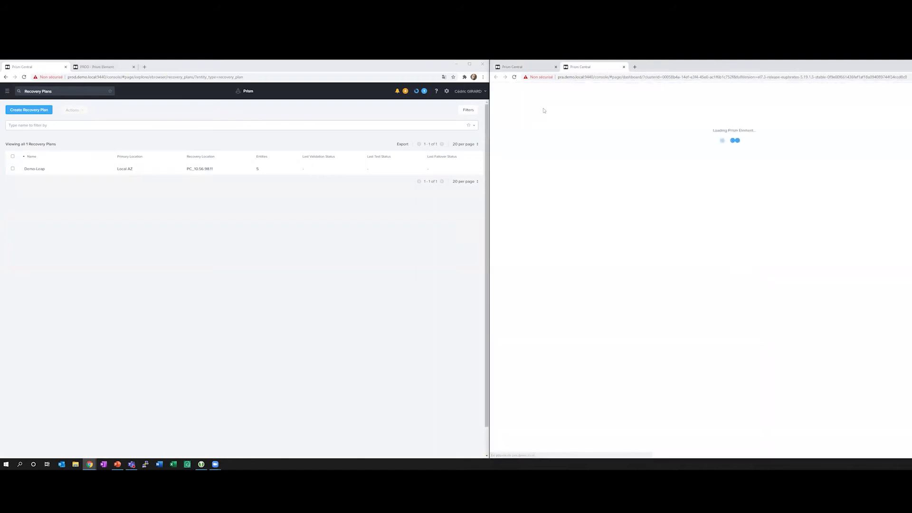
click(532, 91)
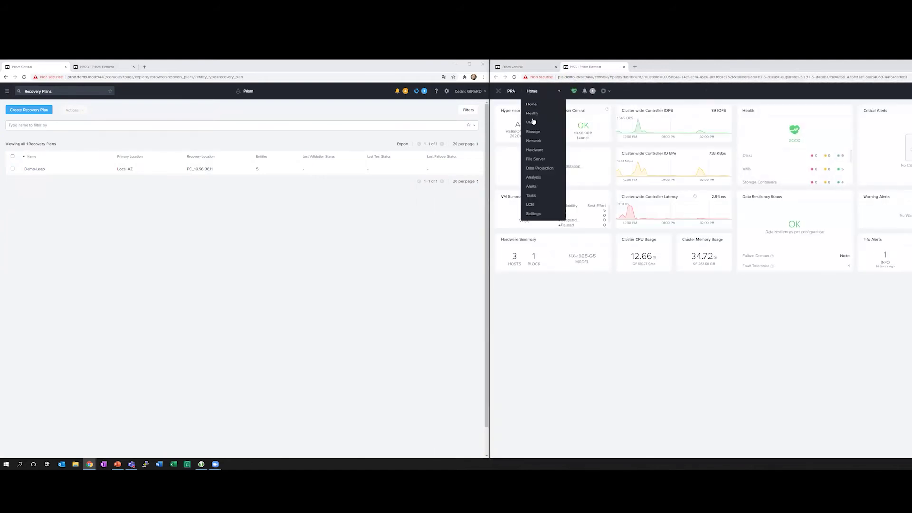
click(530, 123)
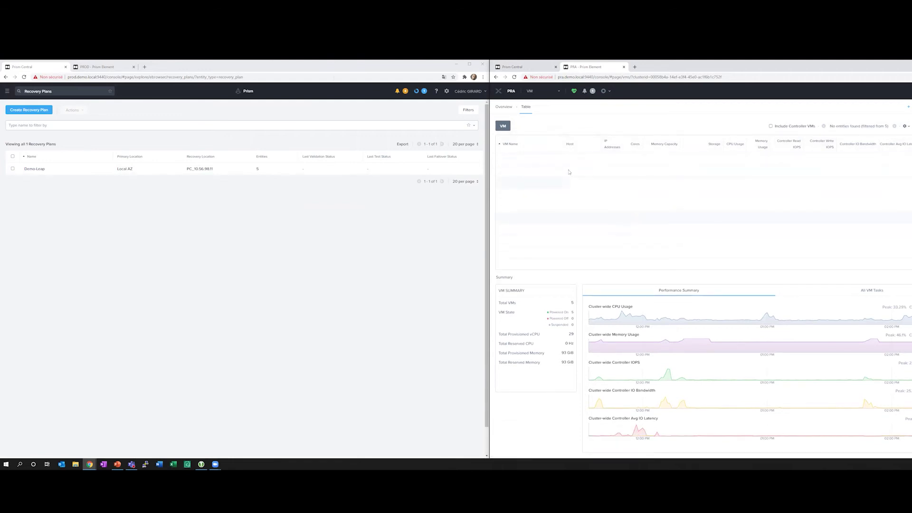
click(107, 67)
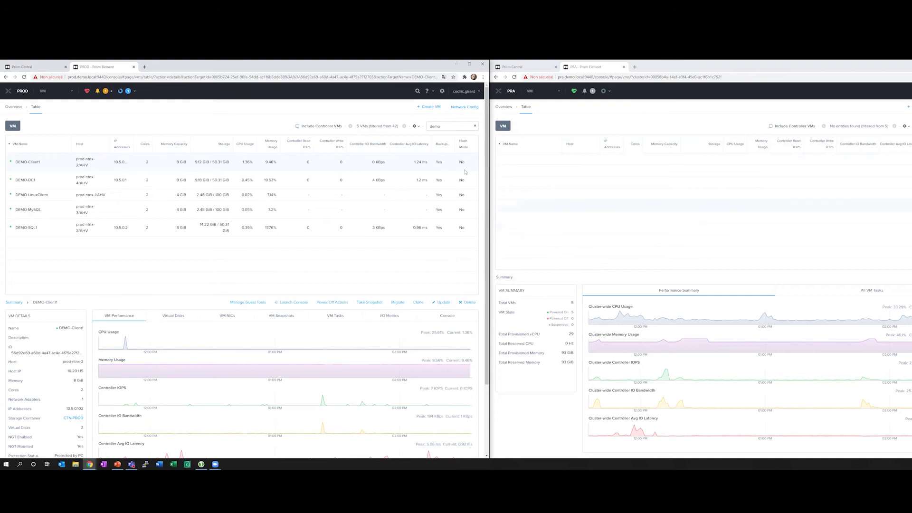
Select Demo-Leap in the right Prism Central's Recovery Plans list and show its actions.
click(523, 67)
click(497, 92)
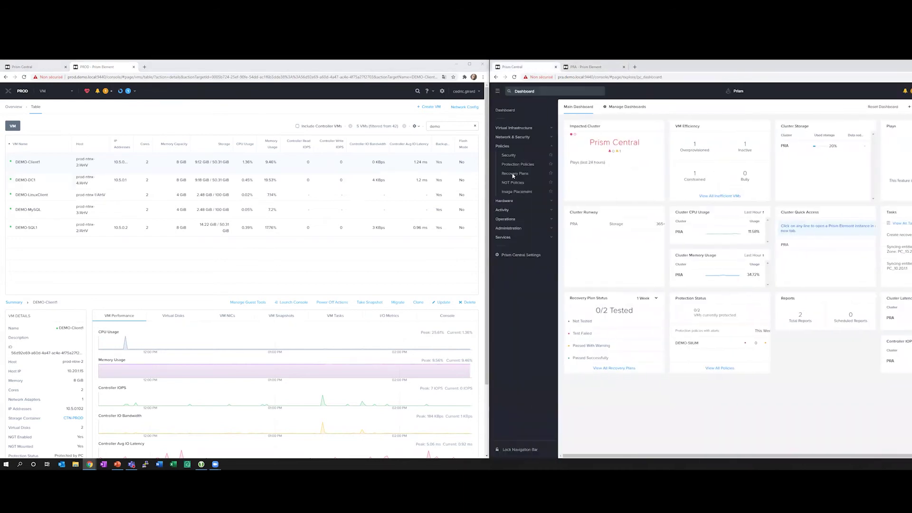
click(517, 174)
click(503, 169)
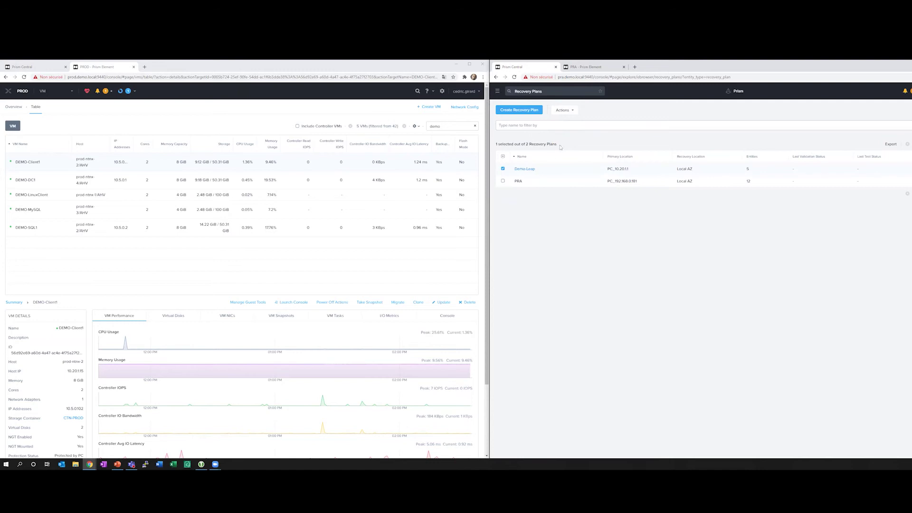
click(570, 114)
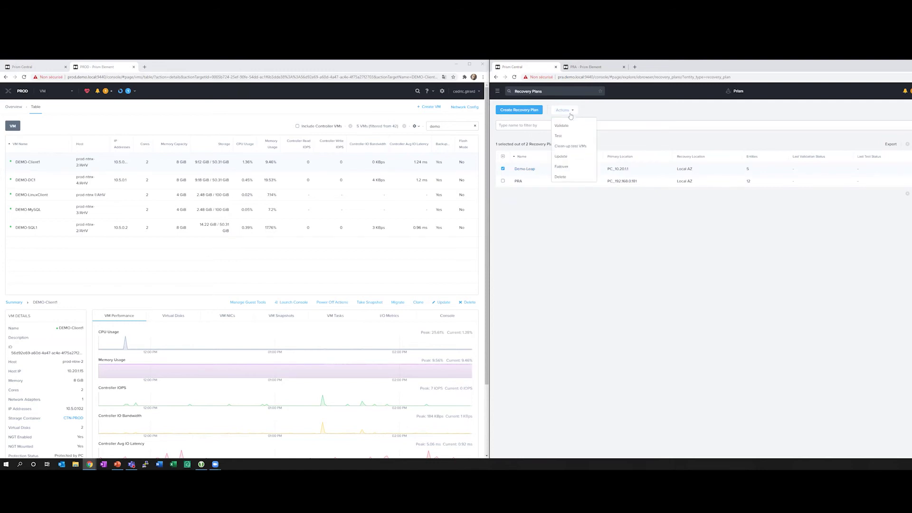
Launch a test run of the Demo-Leap recovery plan, then check the PRA cluster's VM table.
click(569, 137)
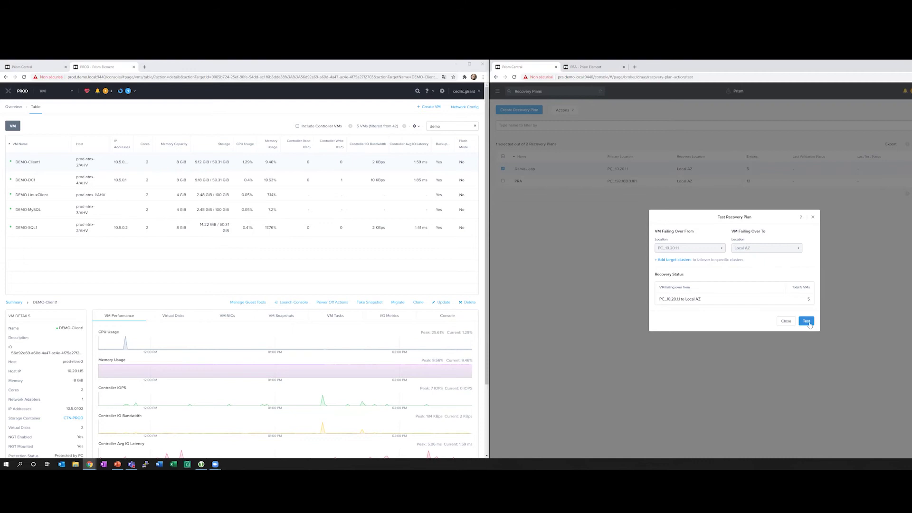
click(806, 321)
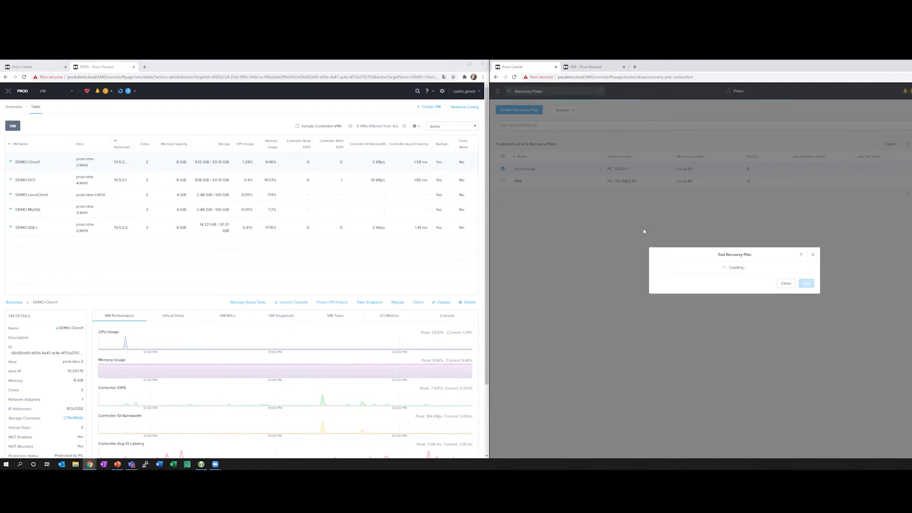
click(584, 72)
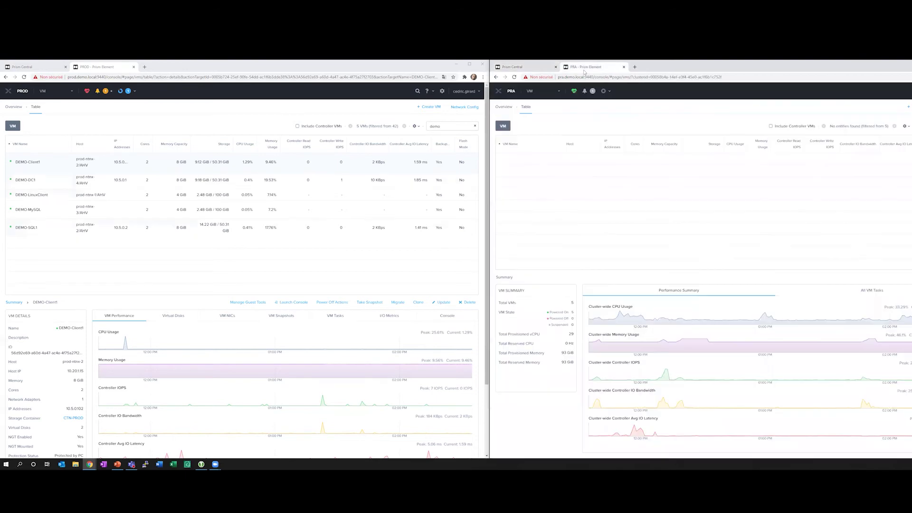
click(518, 67)
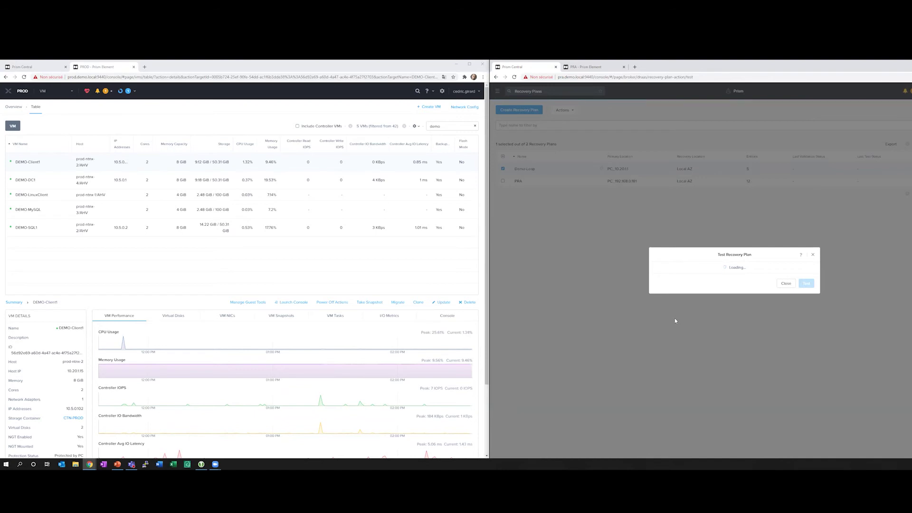
click(588, 70)
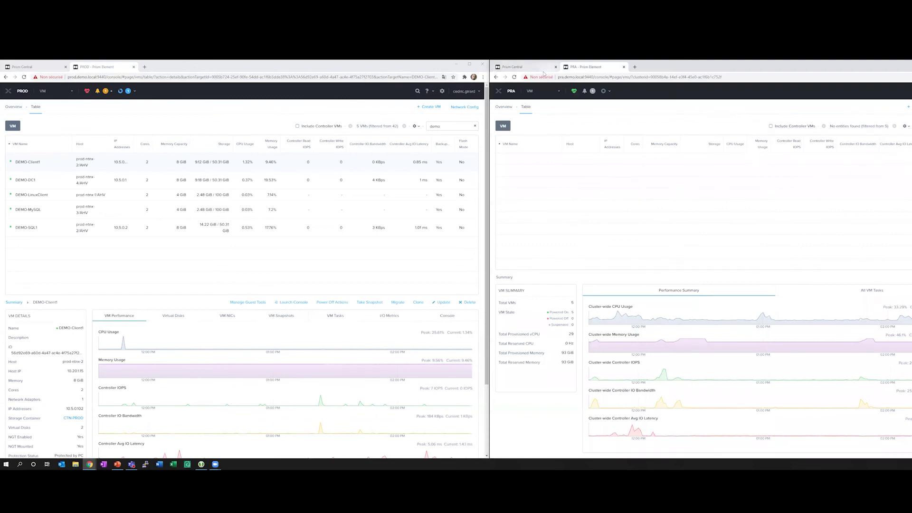
click(528, 67)
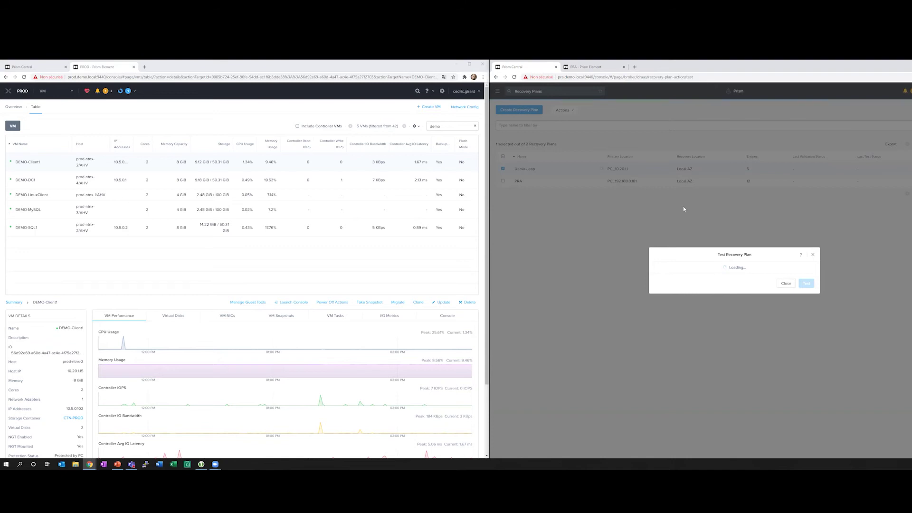
key(ctrl+Tab)
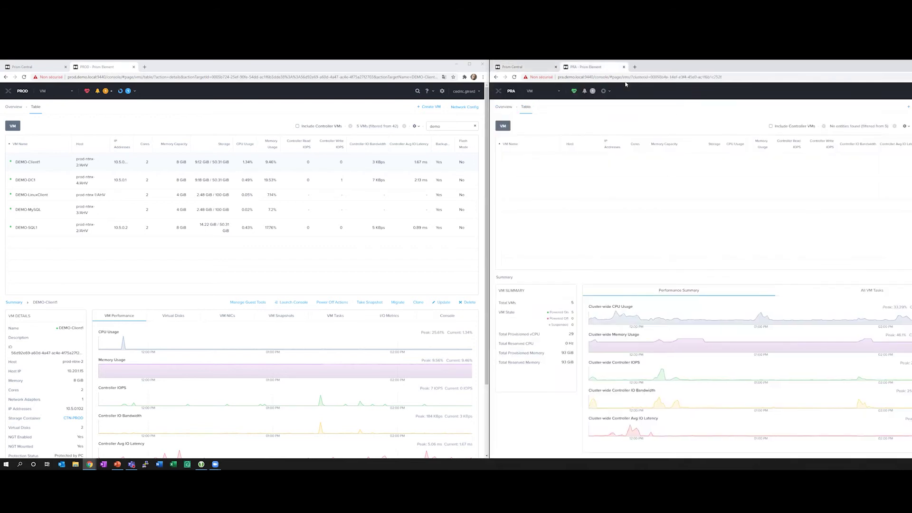
Back in Prism Central, confirm Demo-Leap shows validation Succeeded and test status Running.
click(537, 68)
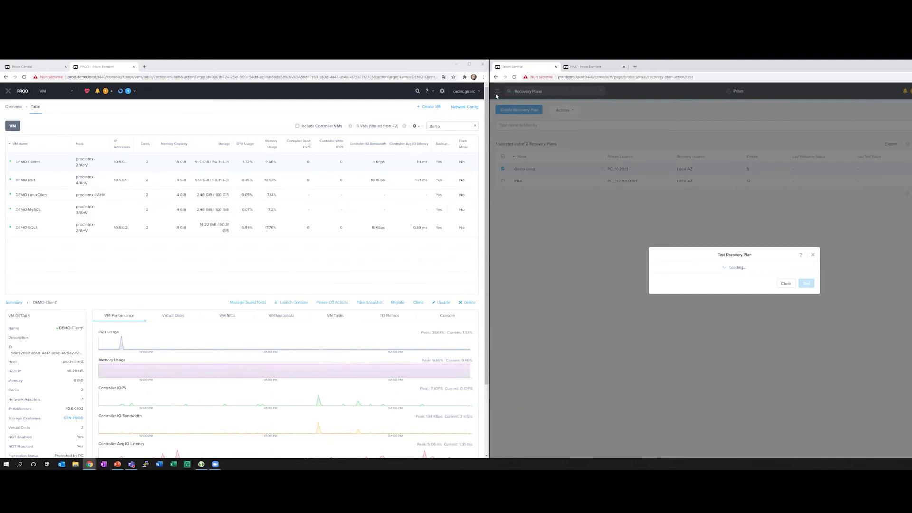
click(481, 168)
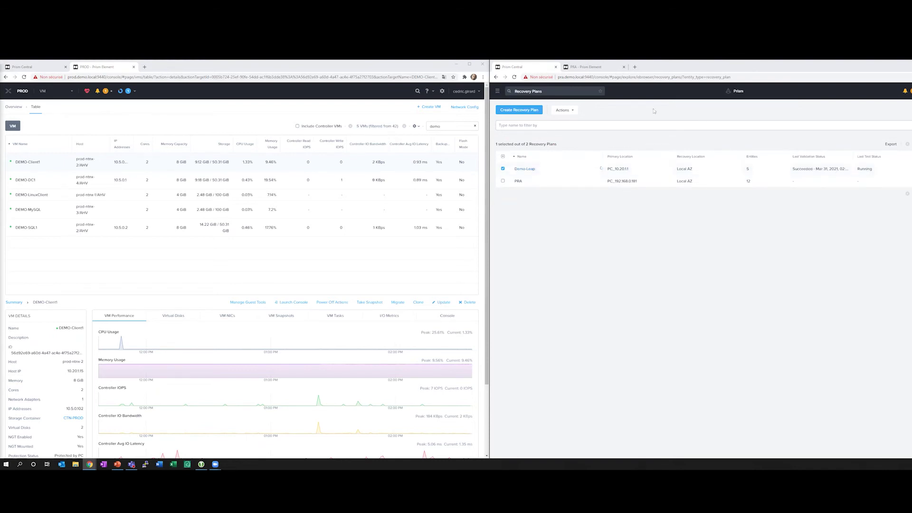
View the five Nutanix-Test-DEMO VMs on the PRA cluster and show Nutanix-Test-DEMO-DC1's details.
click(592, 69)
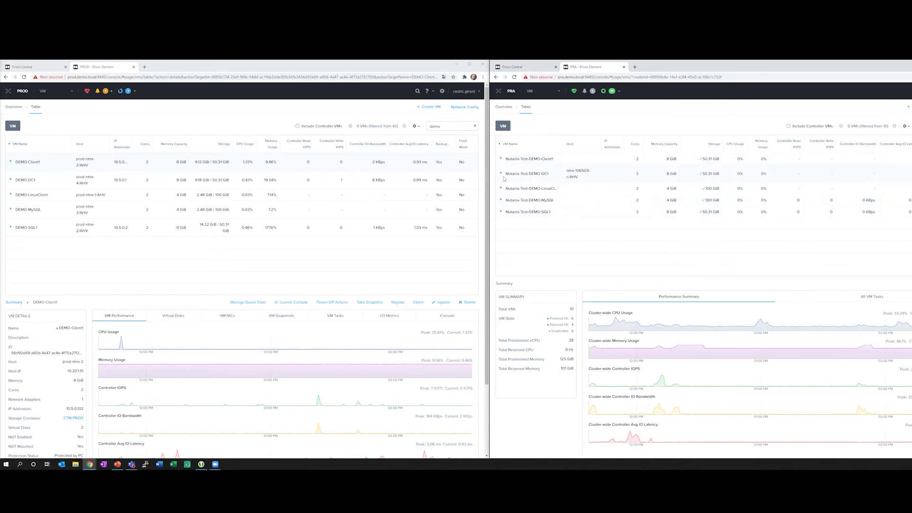
click(530, 175)
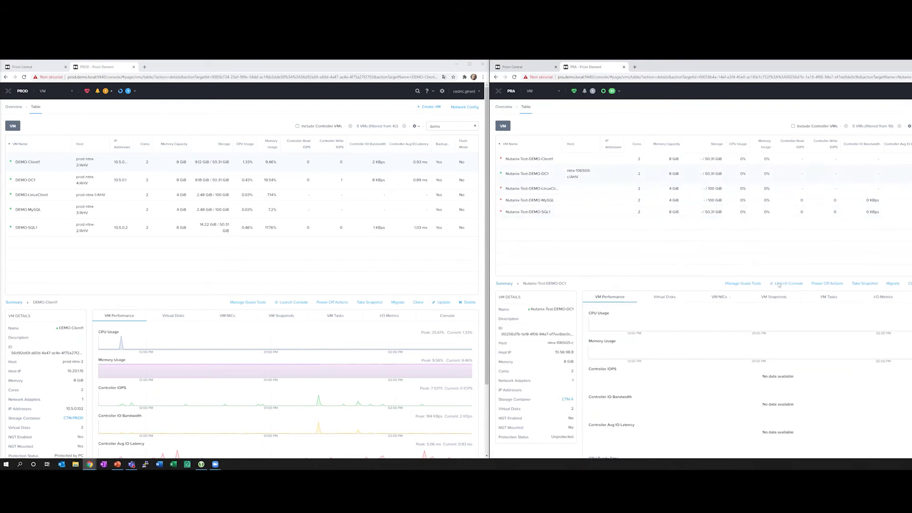
Open DEMO-DC1 consoles on both the PRA and PROD clusters, docked side by side.
click(779, 284)
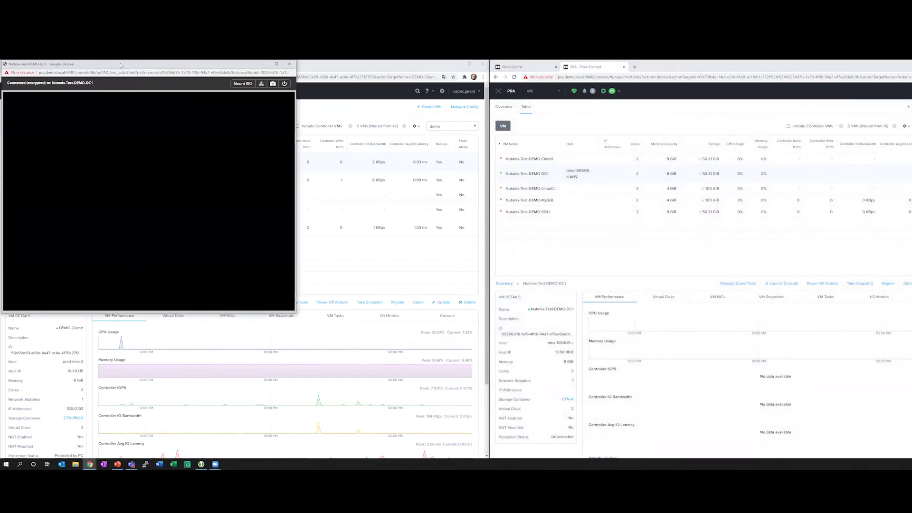
key(super+Right)
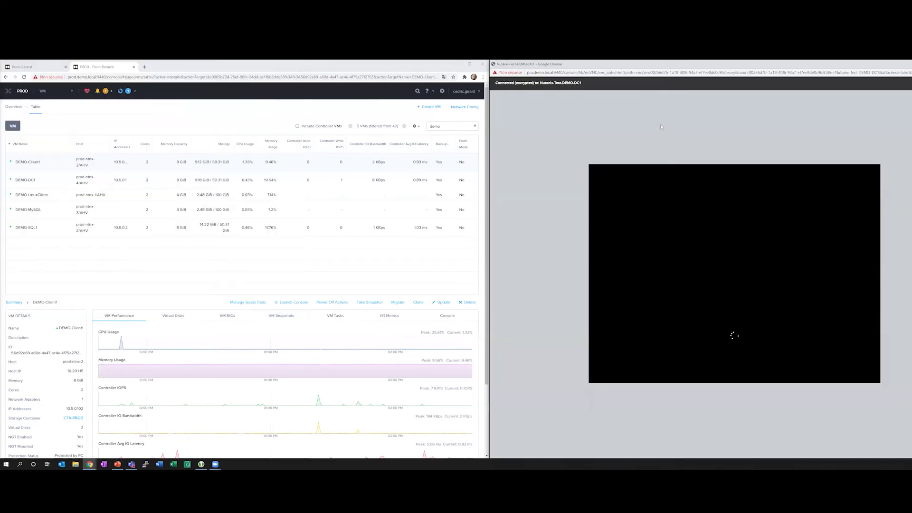
click(35, 180)
click(295, 302)
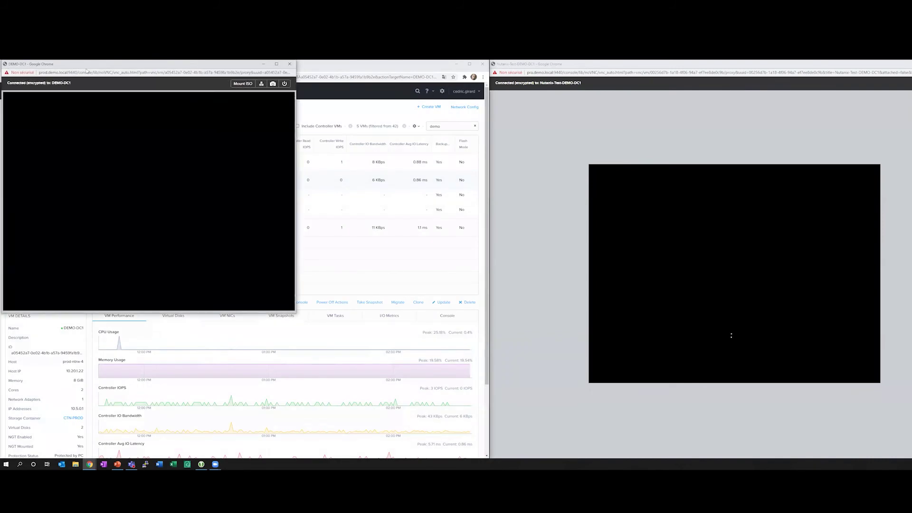
key(super+Left)
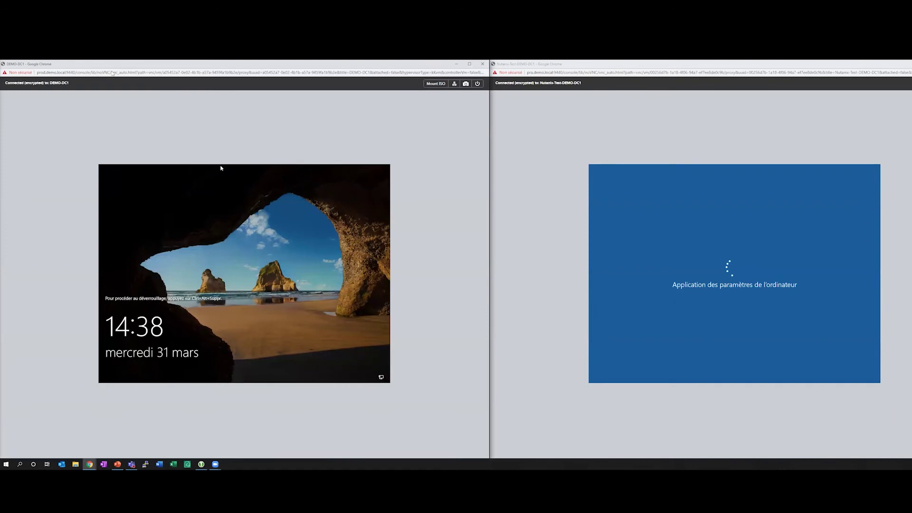
Check both DC1 lock screens, then close the Nutanix-Test-DEMO-DC1 console.
key(alt+Tab)
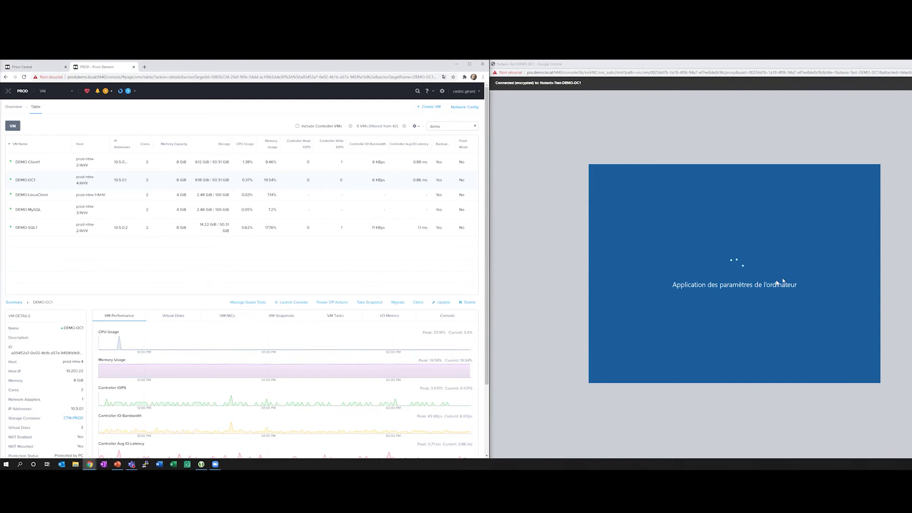
key(alt+Tab)
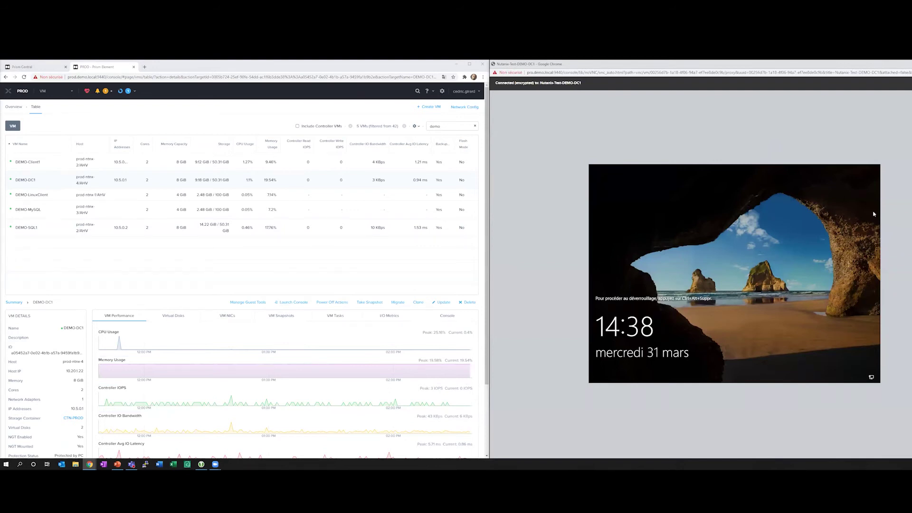
key(alt+F4)
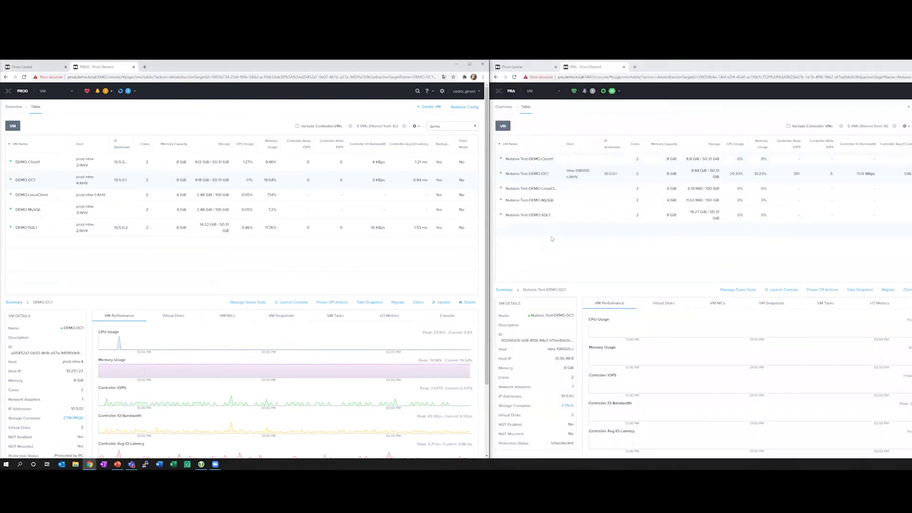
Clear PRA's finished recent tasks and open Nutanix-Test-DEMO-MySQL's console to its Debian login prompt.
click(612, 90)
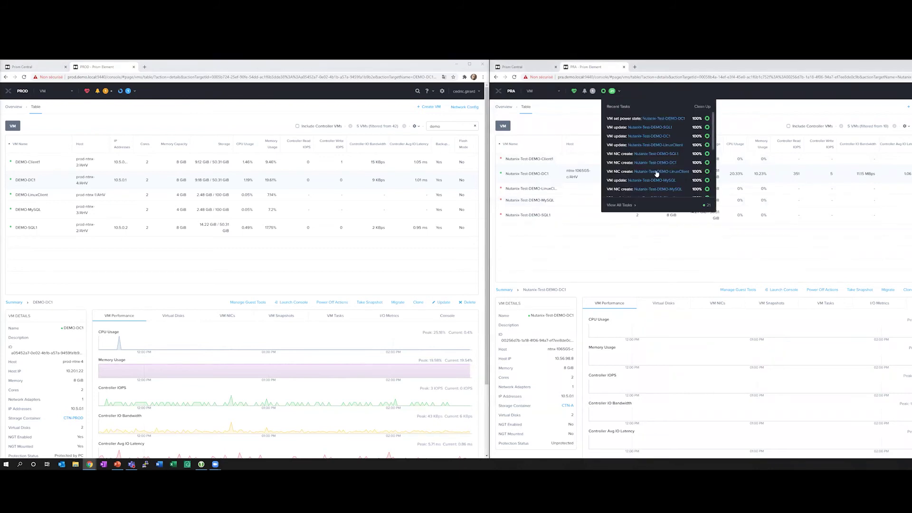
click(701, 110)
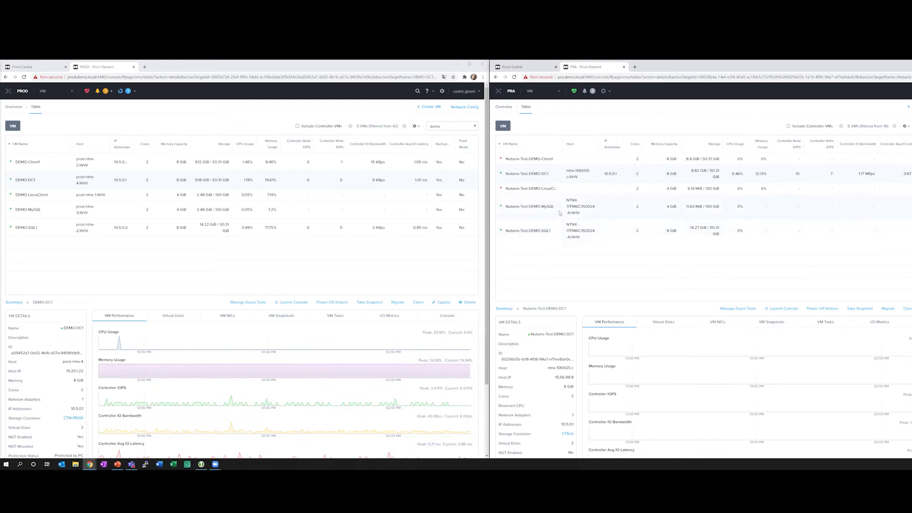
click(559, 219)
click(773, 307)
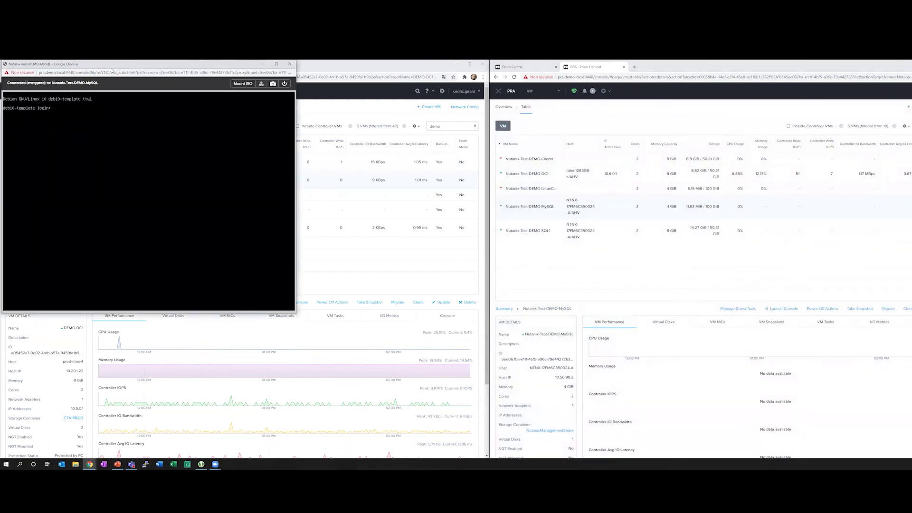
Close the MySQL console, then open Nutanix-Test-DEMO-SQL1's console, check its lock screen, and close it.
key(super+Right)
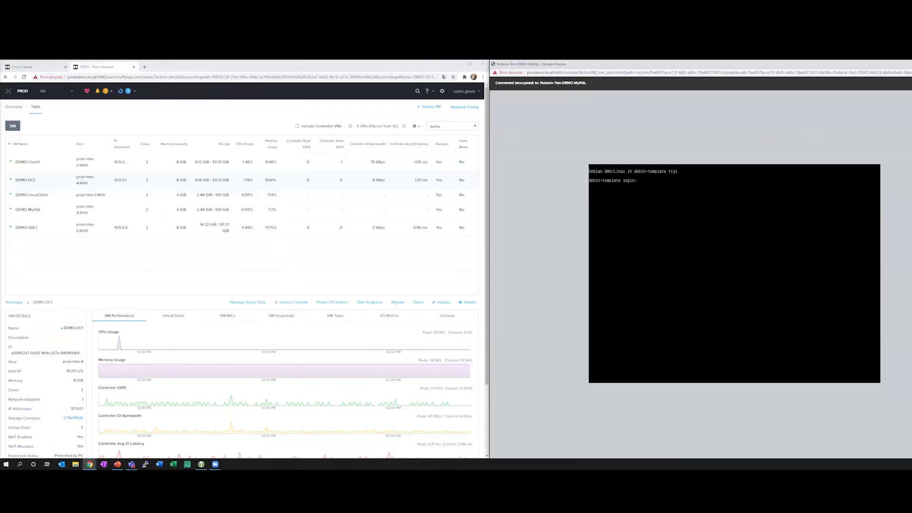
key(alt+Tab)
click(545, 232)
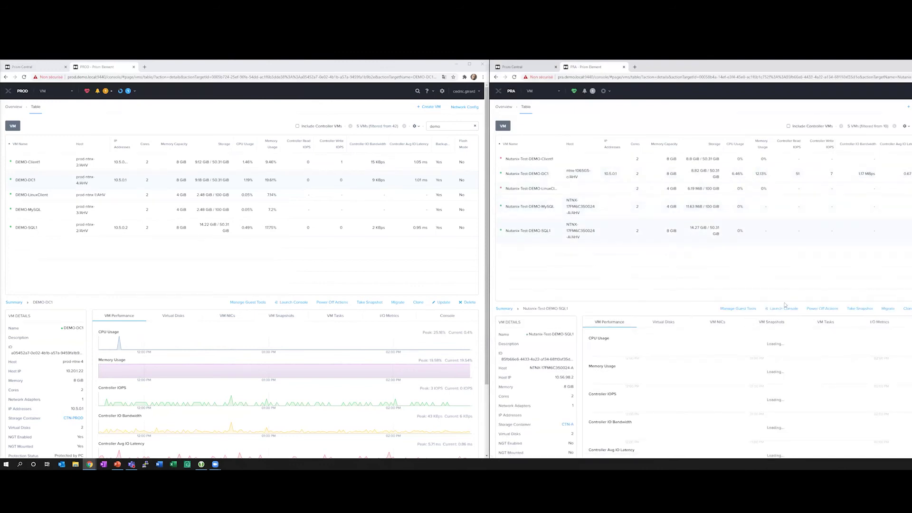
click(766, 308)
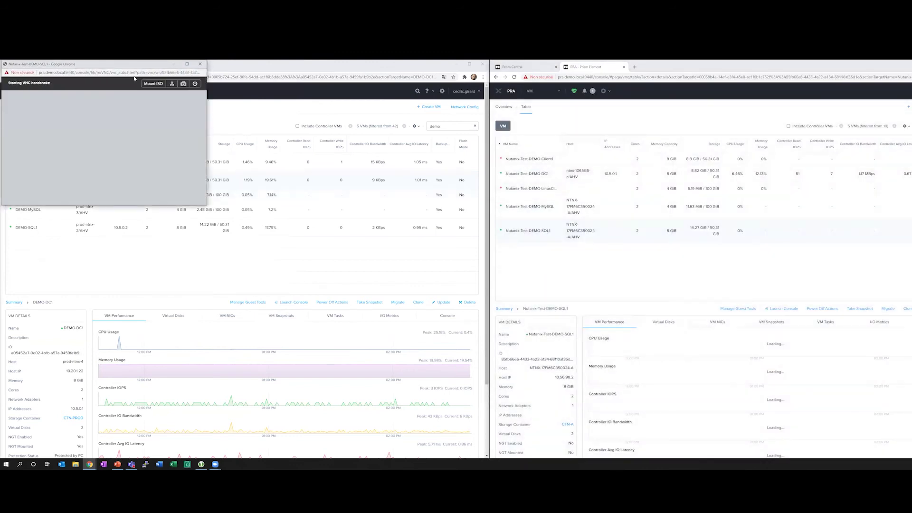
key(super+Right)
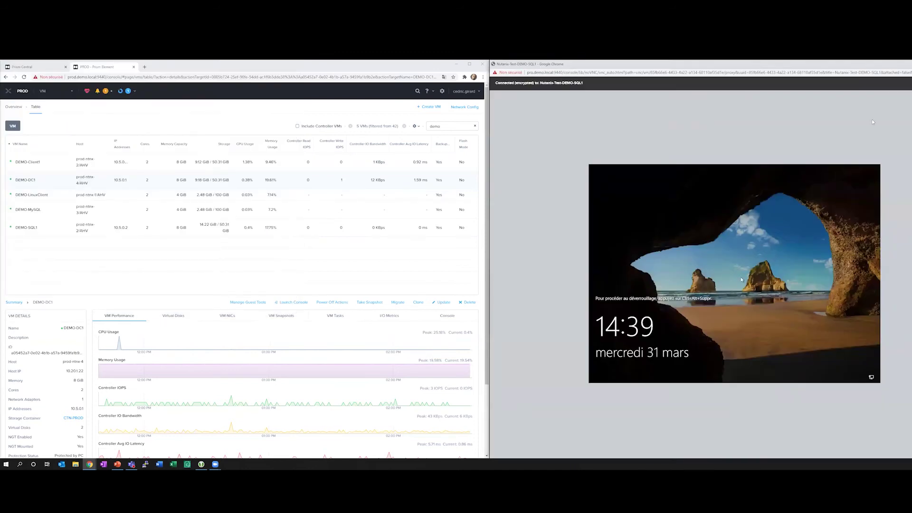
key(ctrl+w)
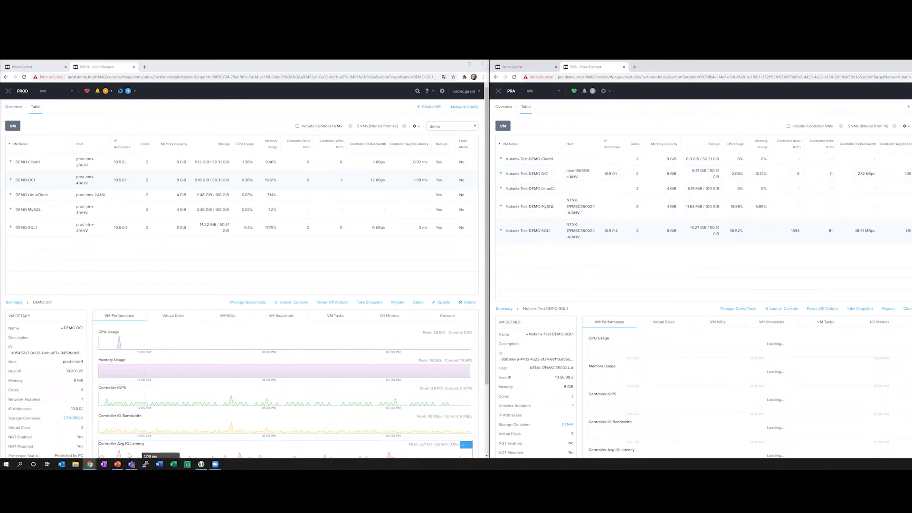
mouse_move(89, 465)
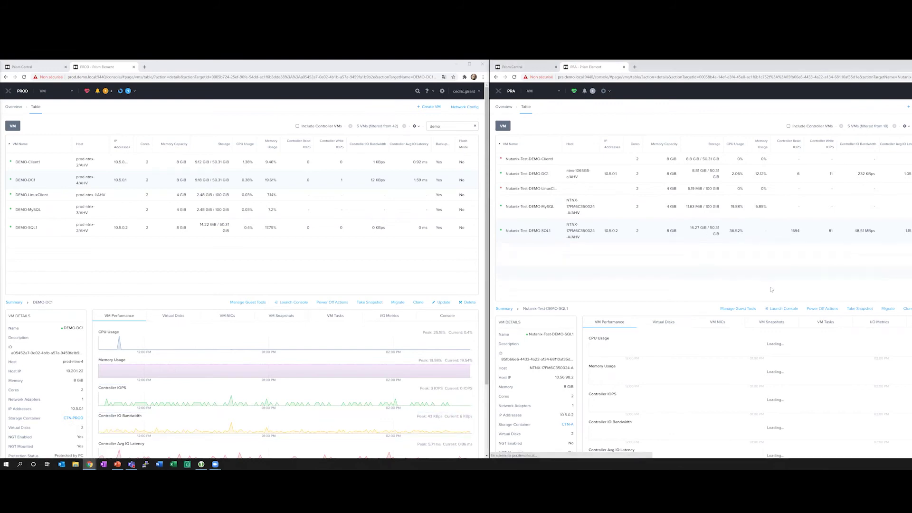
Reopen the Nutanix-Test-DEMO-SQL1 console and sign in to Windows with the account password.
click(782, 310)
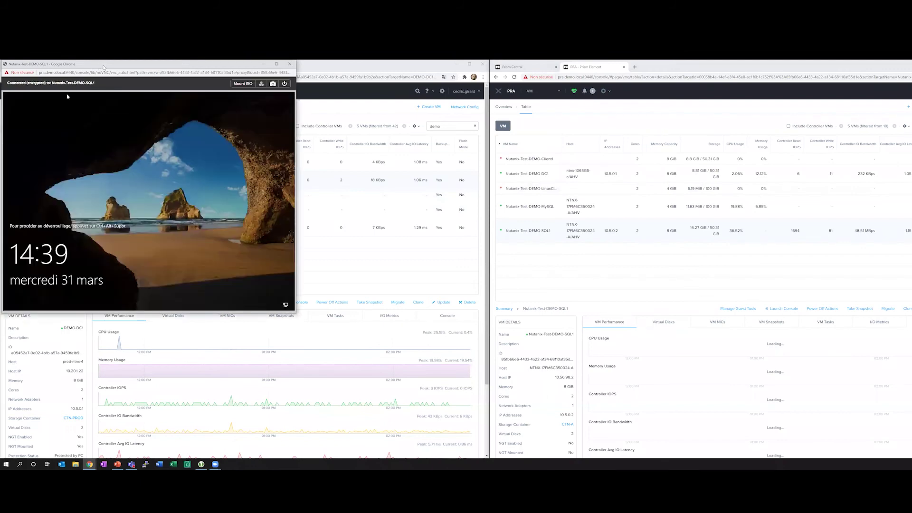
key(super+Right)
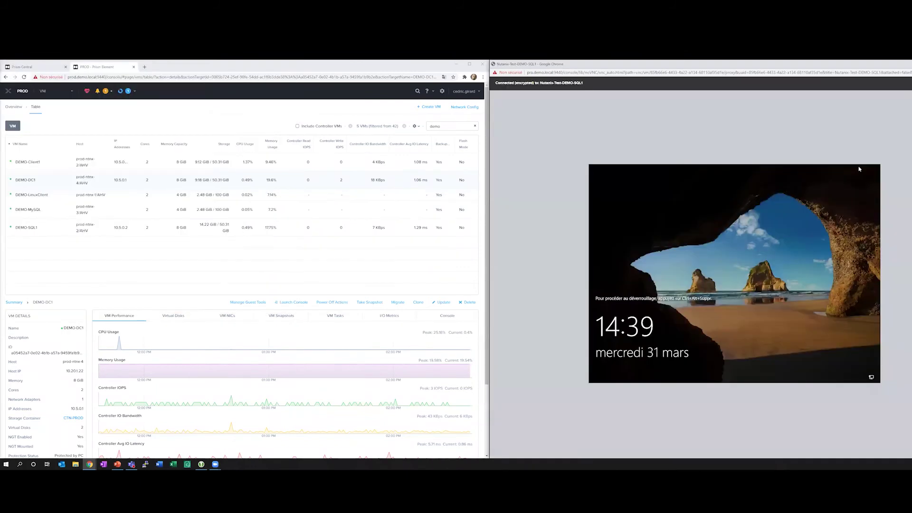
key(ctrl+alt+Delete)
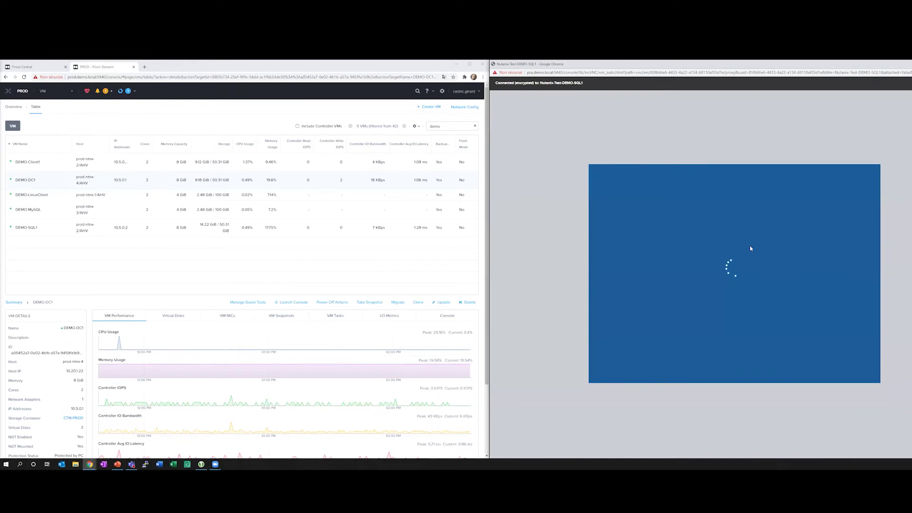
text(•••••••)
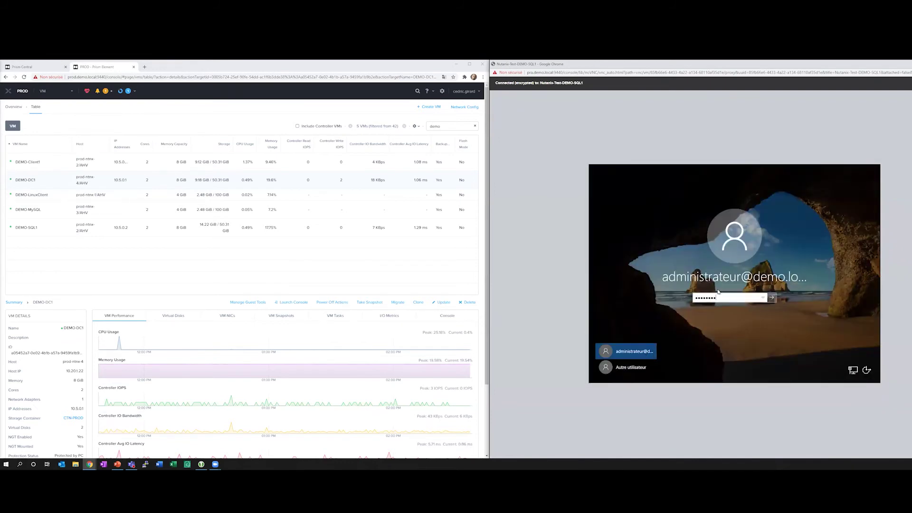
key(Return)
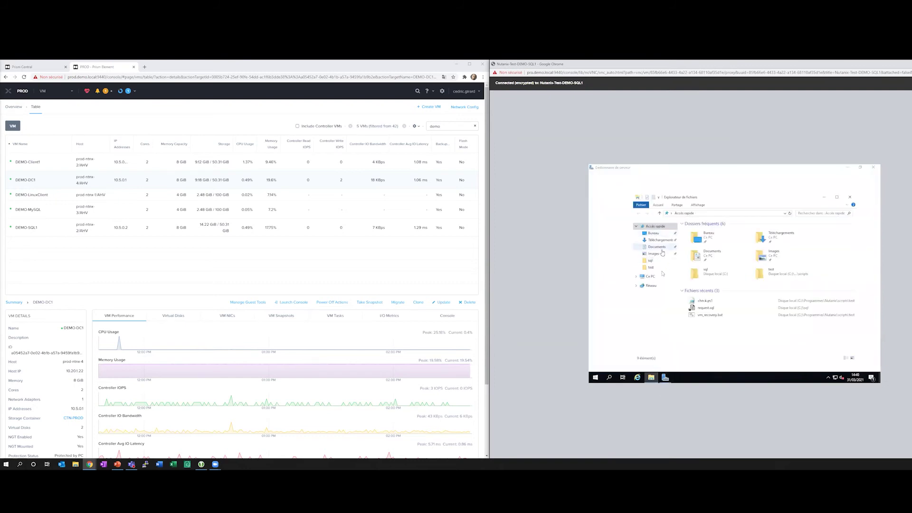
Browse to C:\Programmes\Nutanix\scripts\test and open check.ps1 for editing.
click(654, 277)
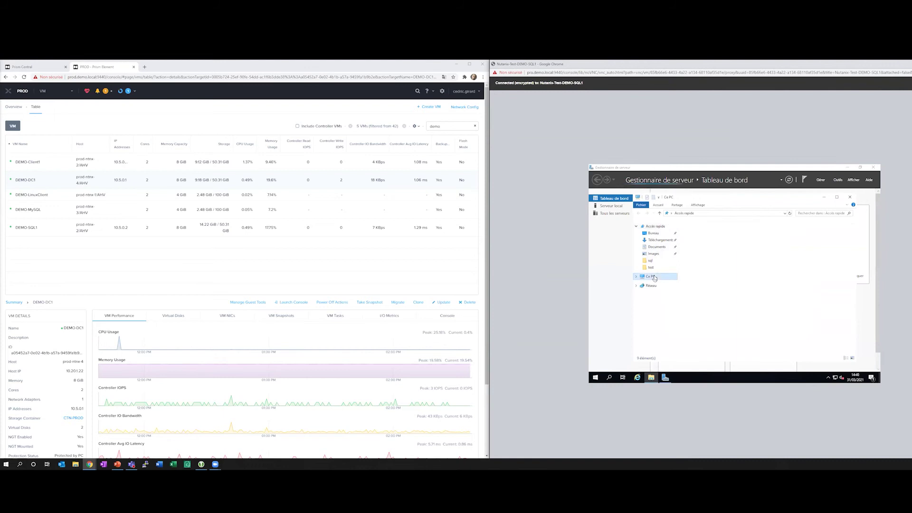
double_click(715, 308)
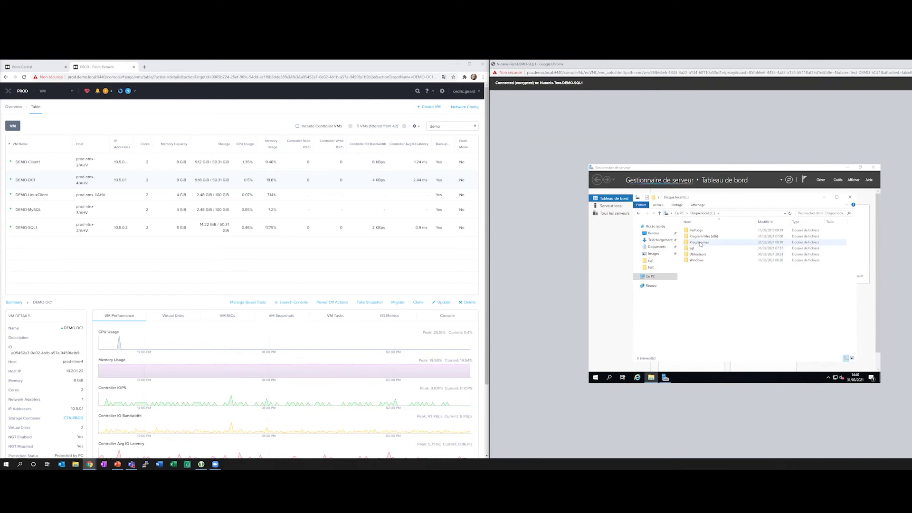
double_click(700, 243)
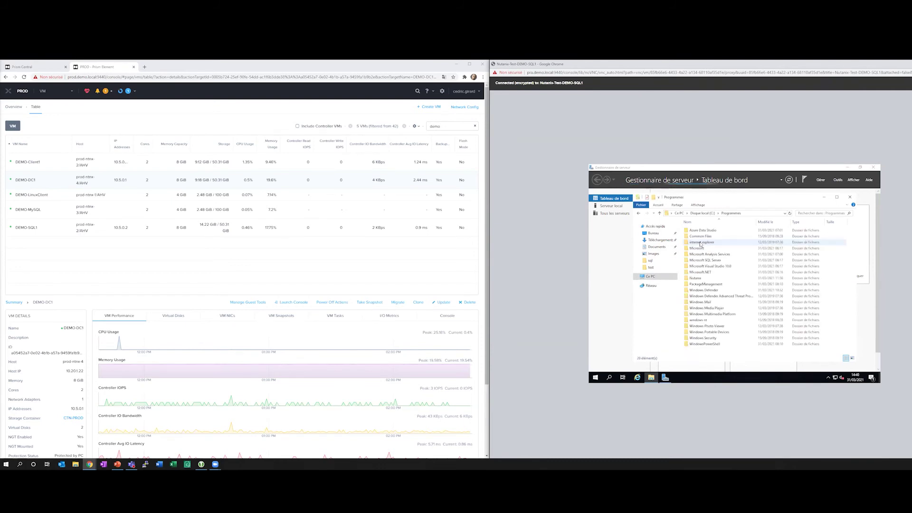
double_click(698, 279)
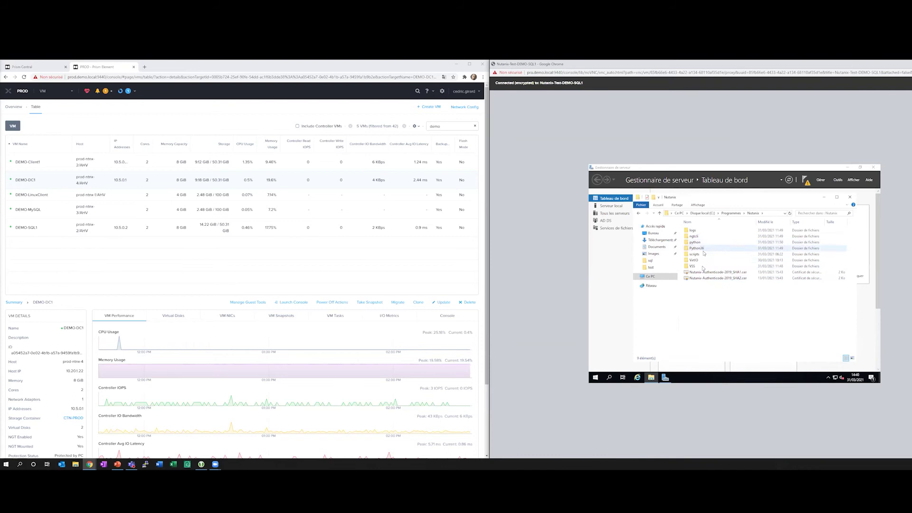
double_click(698, 255)
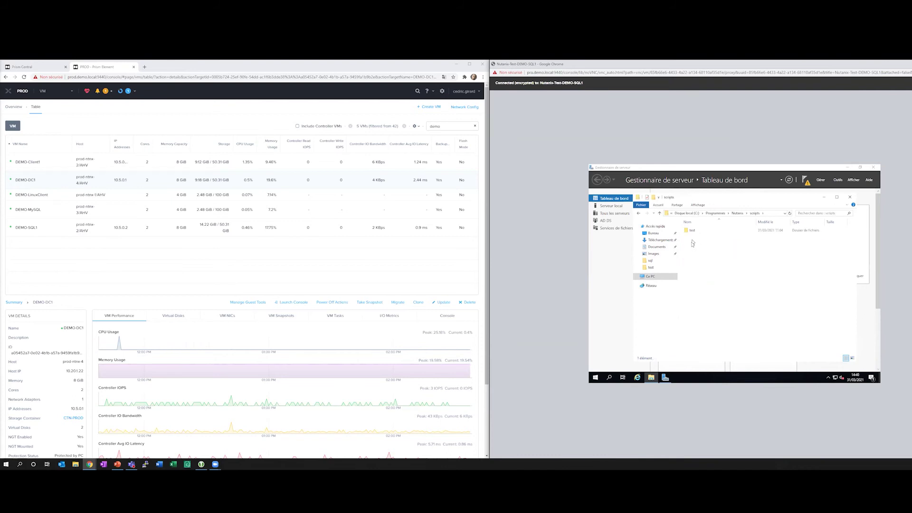
right_click(692, 244)
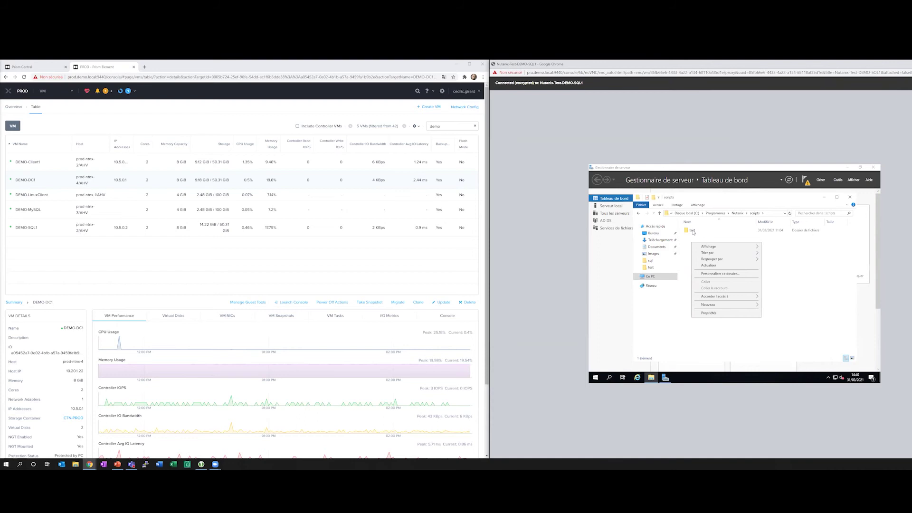
double_click(692, 232)
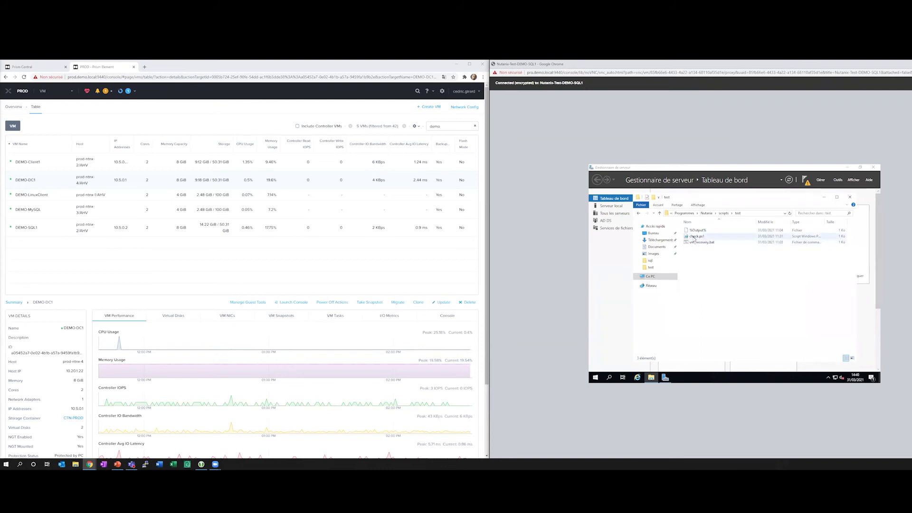
right_click(695, 238)
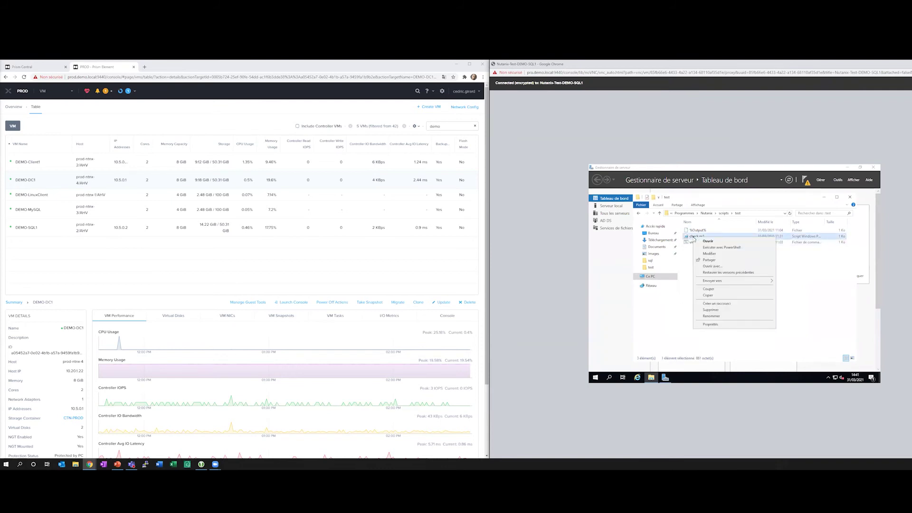
click(705, 255)
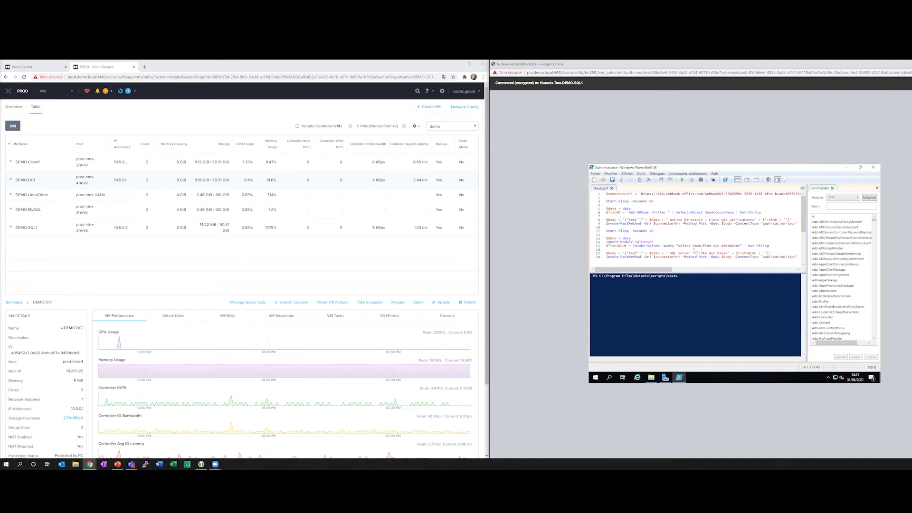
Run the check.ps1 script in PowerShell ISE.
drag(607, 246, 738, 248)
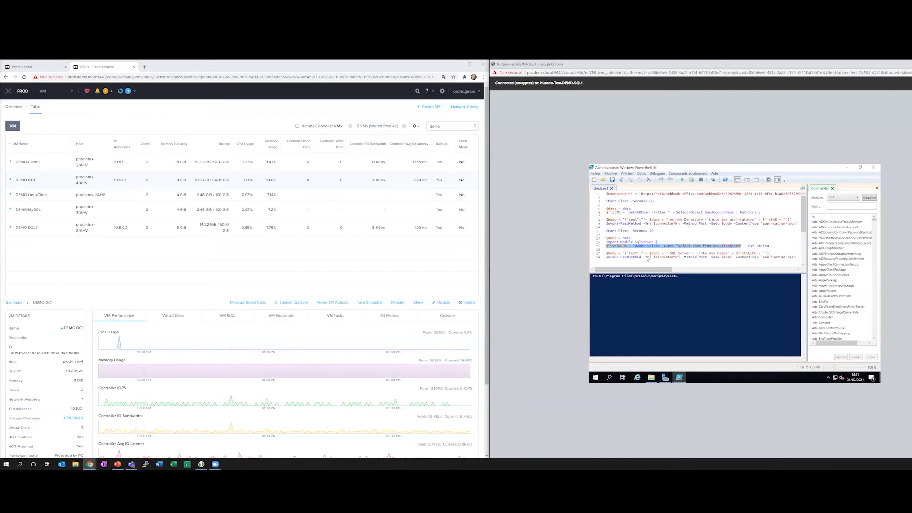
click(668, 257)
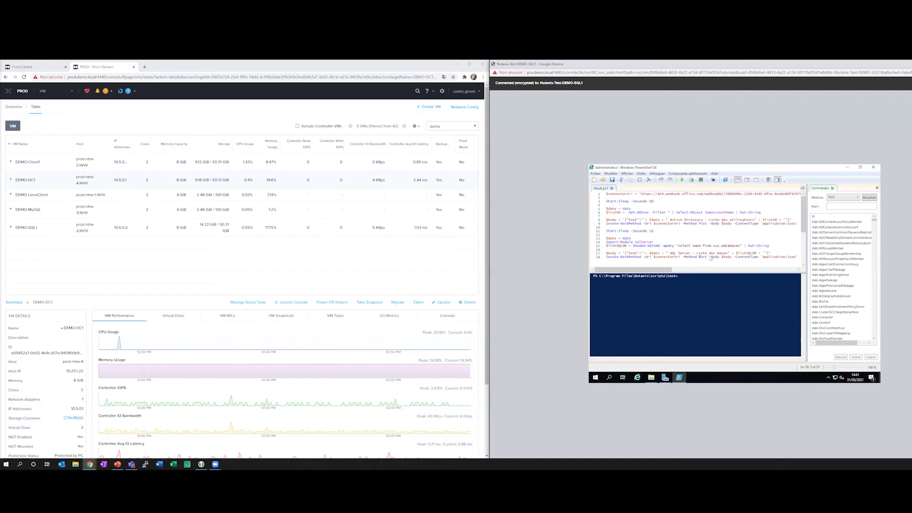
click(683, 181)
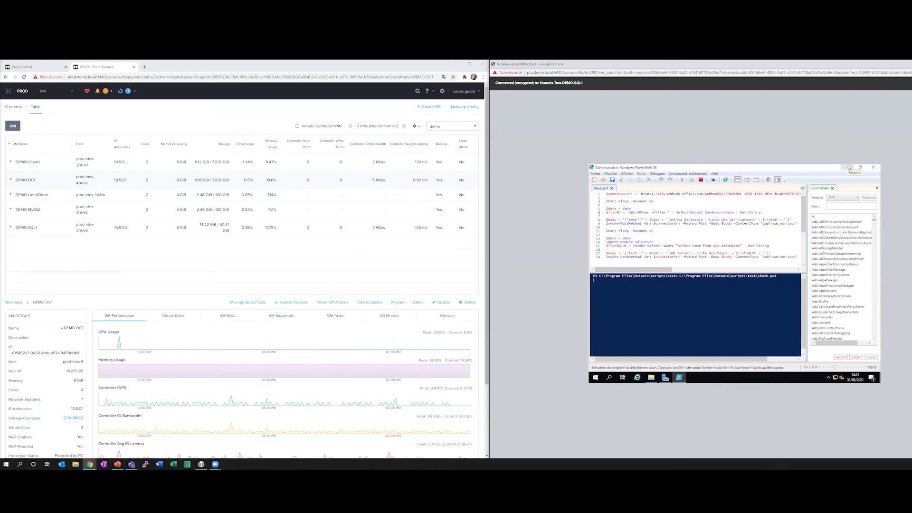
Bring the test SQL VM console back, then switch to the Microsoft Teams channel.
key(alt+F4)
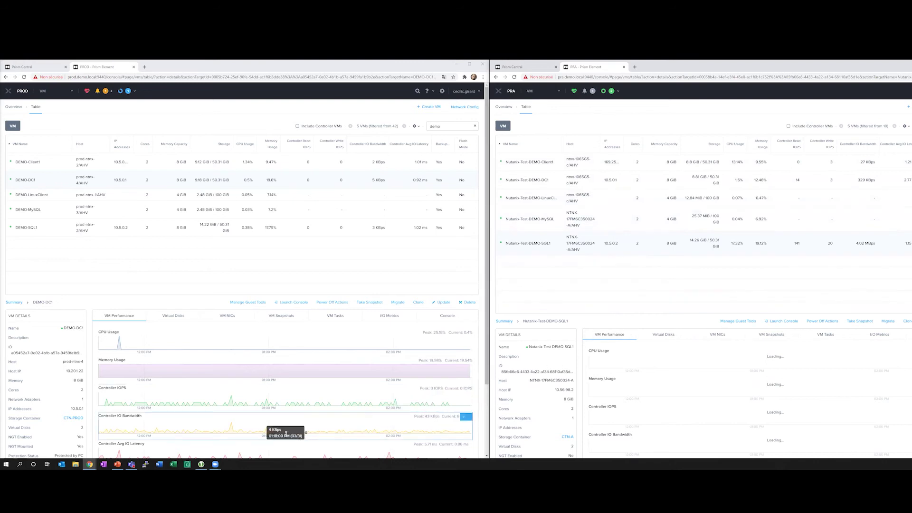
mouse_move(90, 465)
click(121, 447)
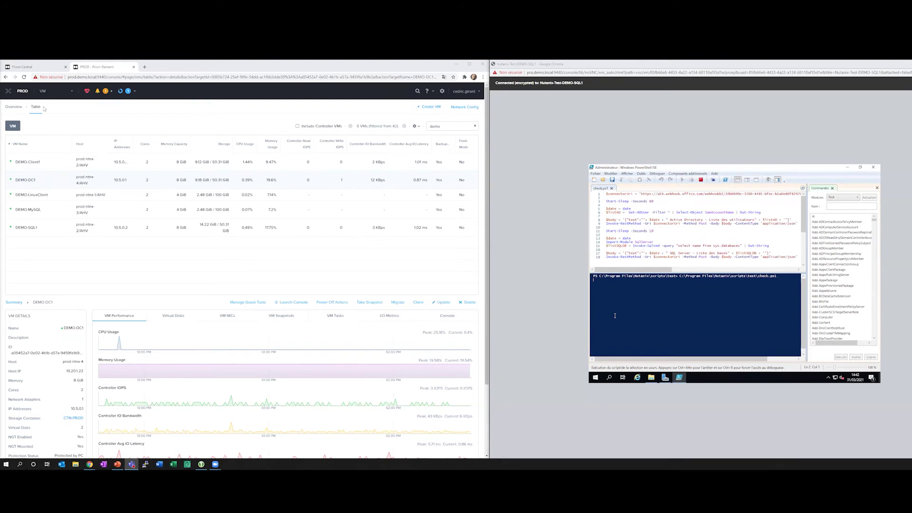
key(alt+Tab)
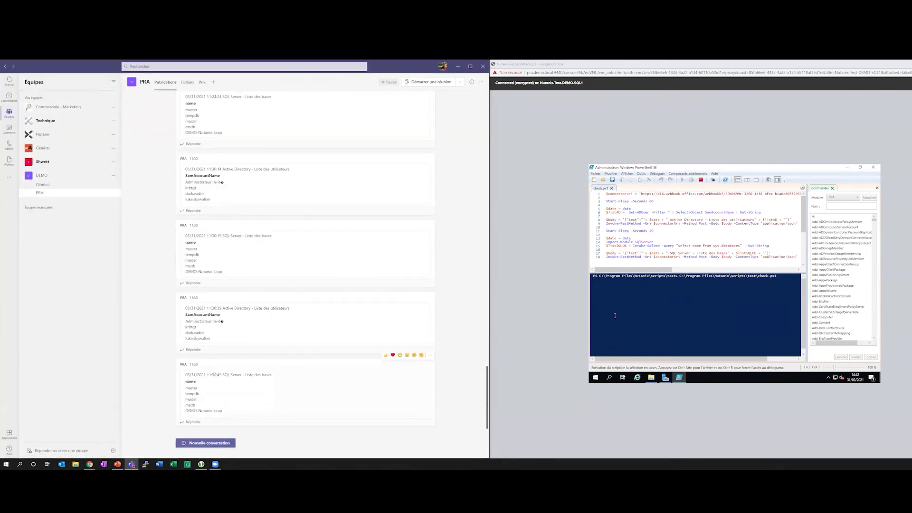
Jump to the newest 14:42 posts listing AD users and SQL Server databases, then close the VM console.
drag(186, 375, 221, 375)
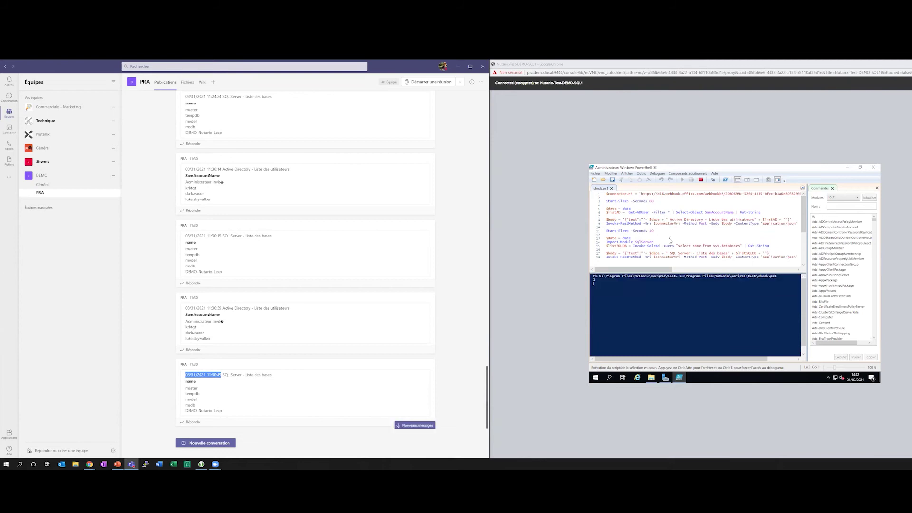
click(262, 391)
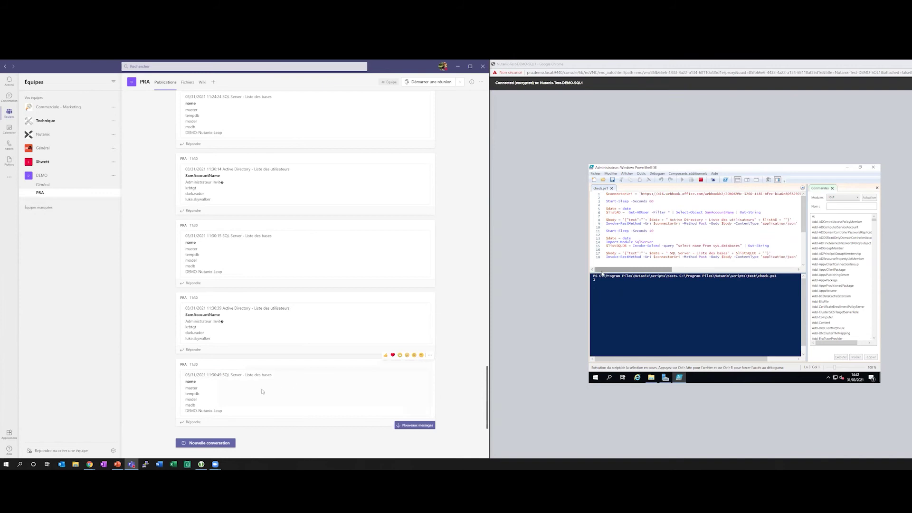
click(421, 424)
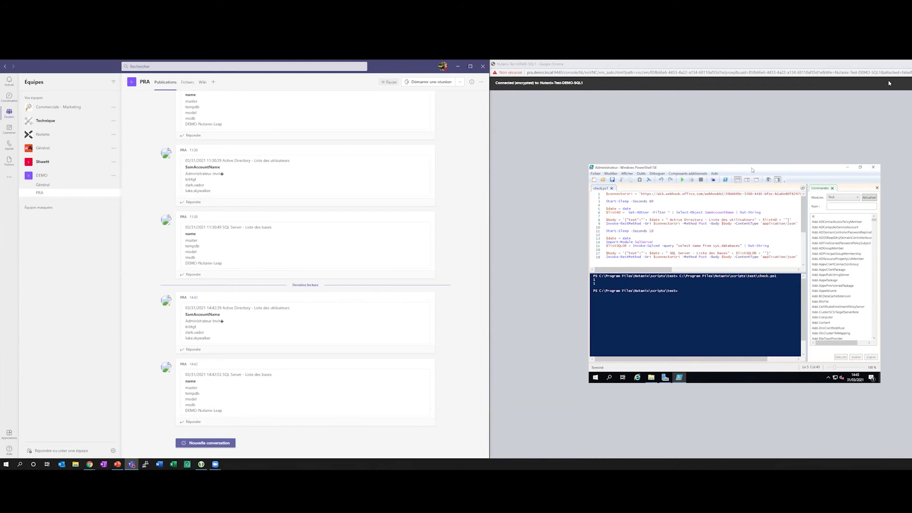
key(ctrl+w)
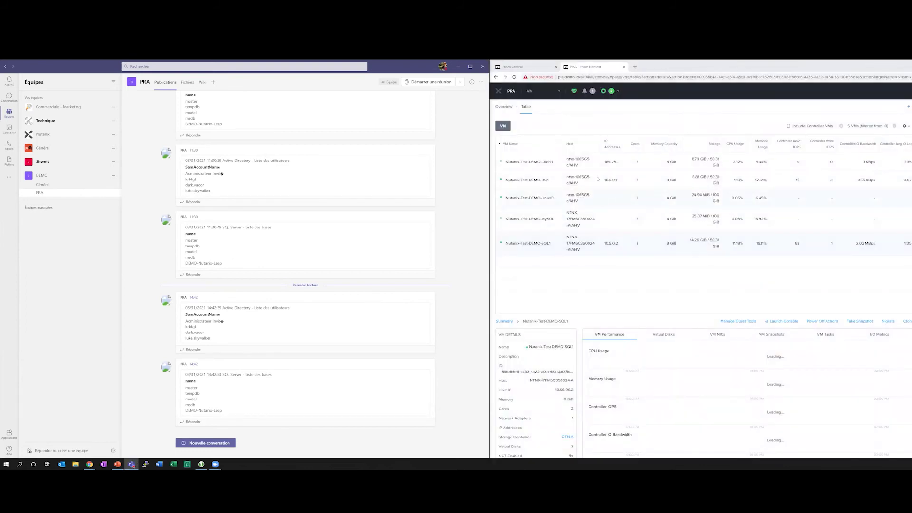
Clean up PRA's finished power-state tasks and return to Prism Central's Recovery Plans list.
click(619, 91)
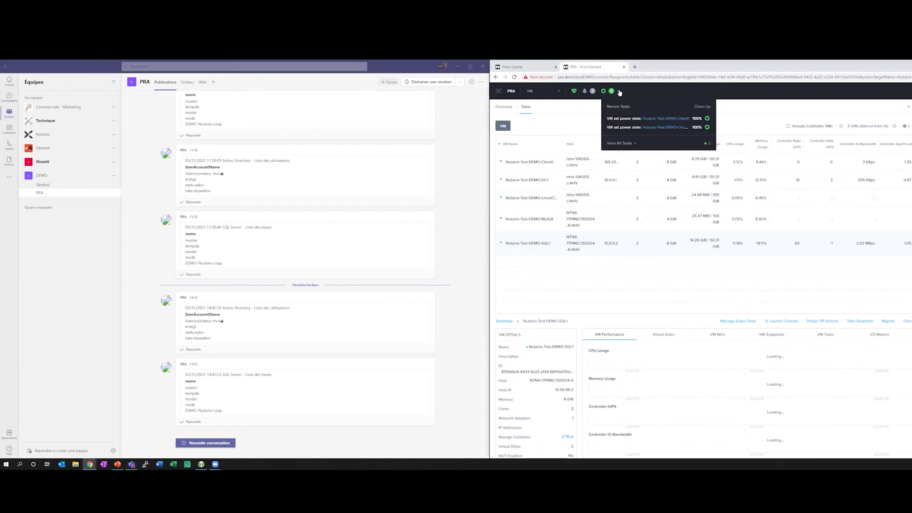
click(705, 108)
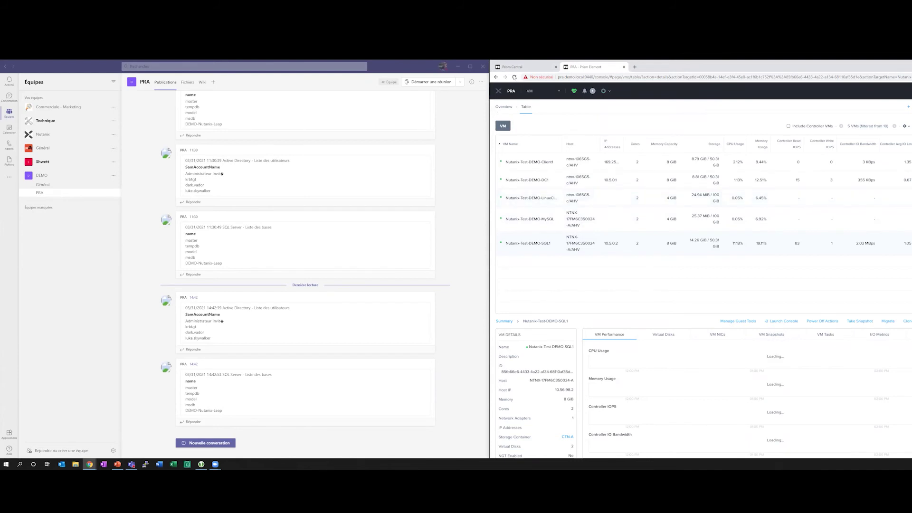
click(514, 68)
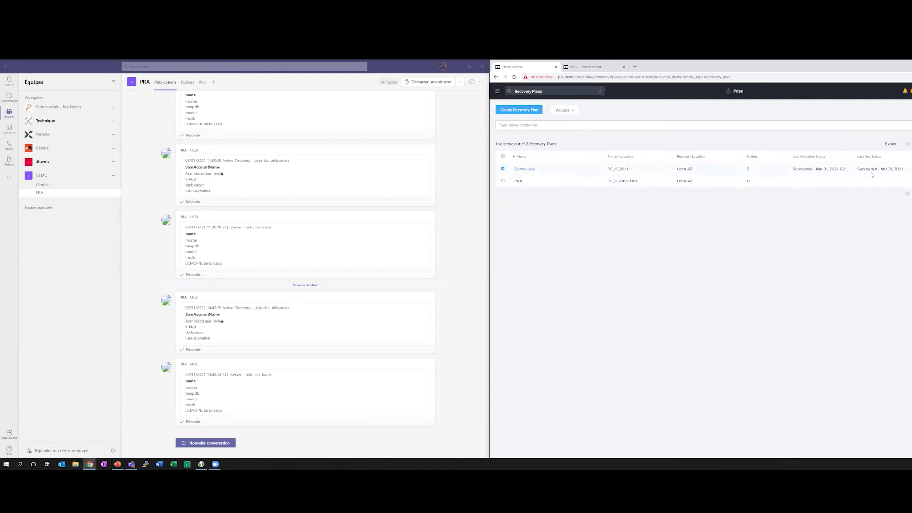
Clean up the Demo-Leap test VMs, then return to the PRA Prism Element VM table.
click(564, 109)
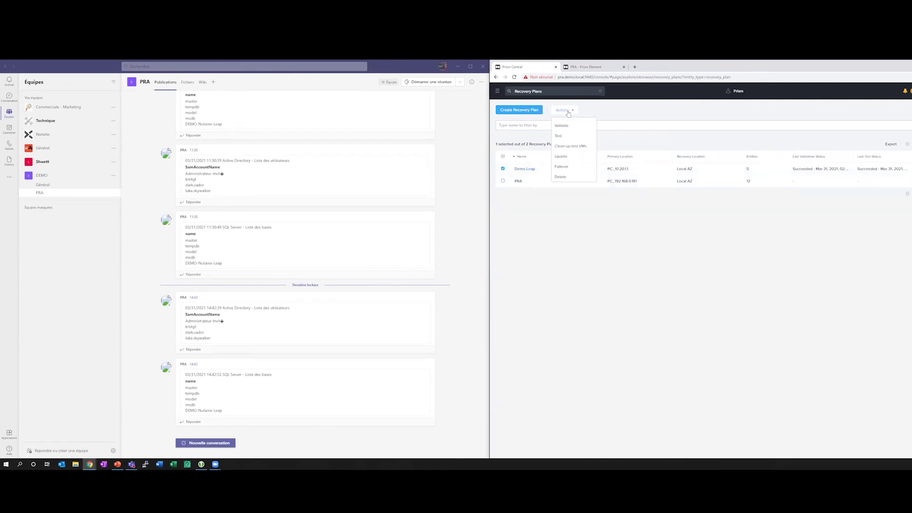
click(574, 146)
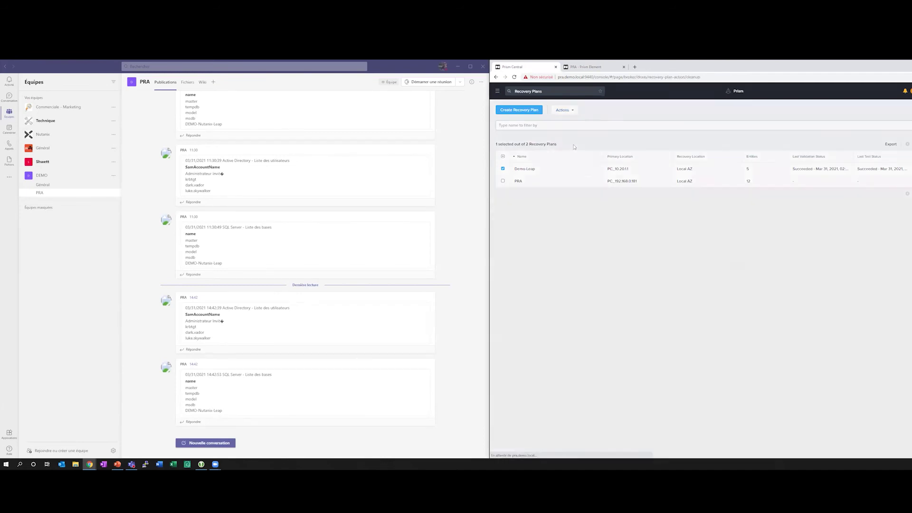
click(774, 302)
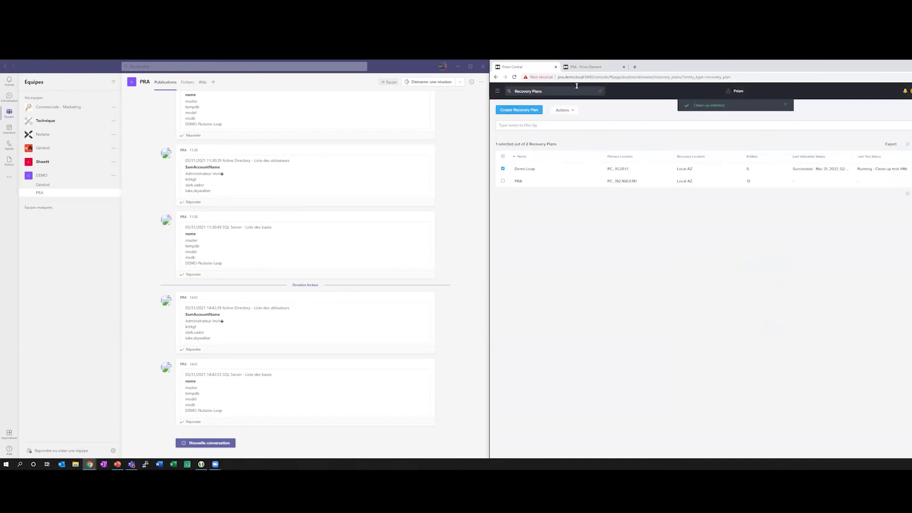
click(570, 69)
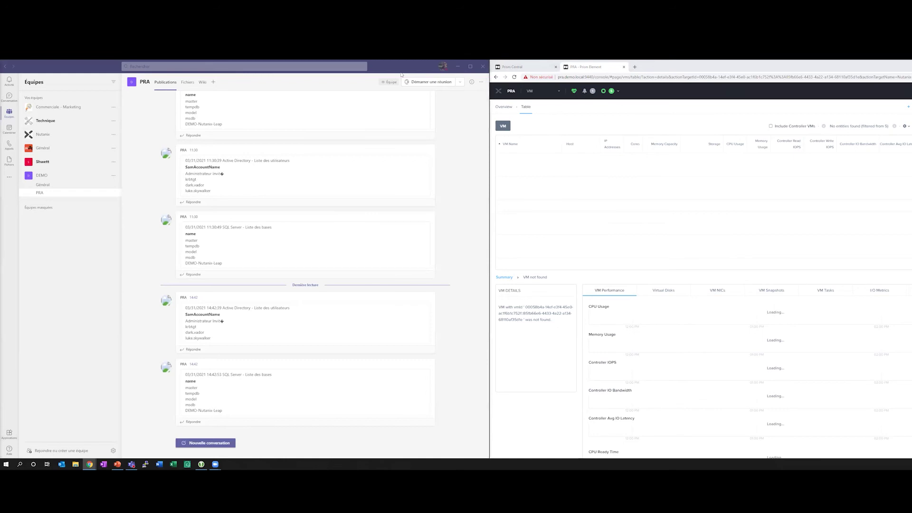
Minimize Microsoft Teams to reveal the browser showing the timed-out Prism login page.
click(132, 464)
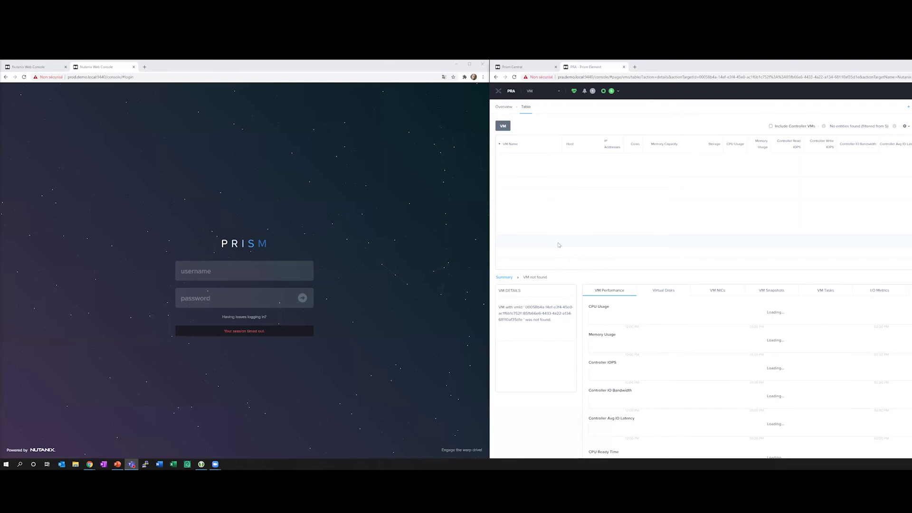
Refresh the PRA VM table and view PRA_gateway's details and performance charts.
click(598, 207)
click(539, 168)
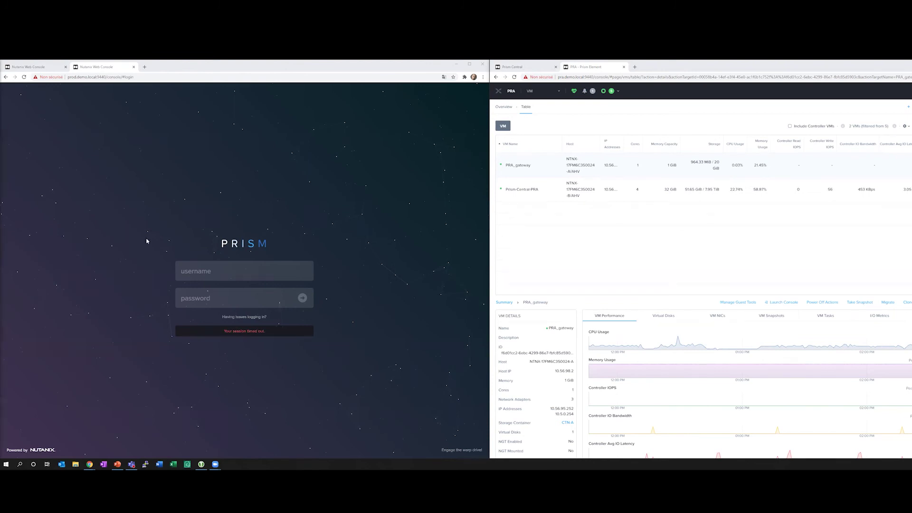
Log back in to Prism Central with the user's domain account name and password.
click(42, 68)
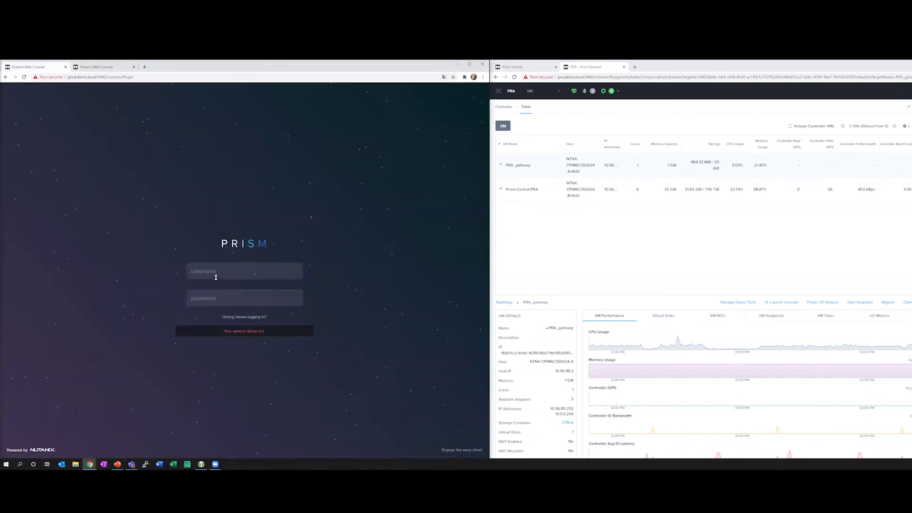
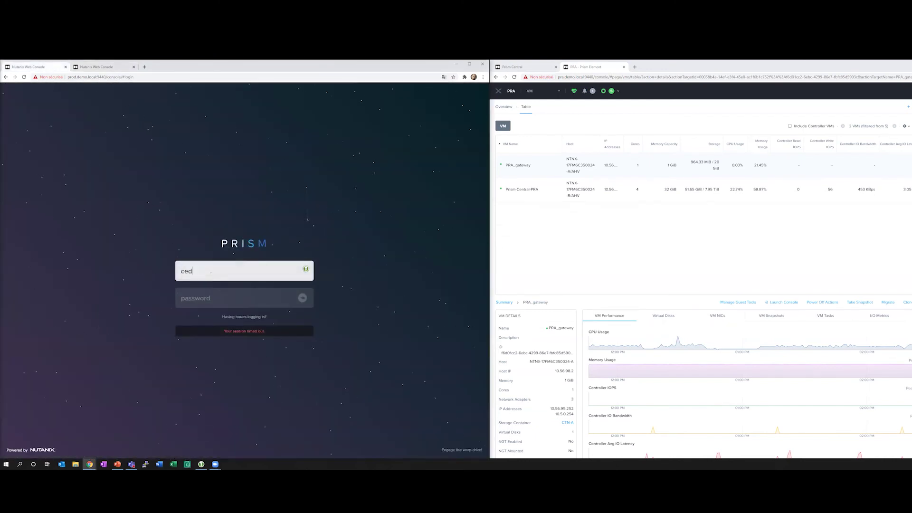
key(Tab)
text(••••••••••)
key(Return)
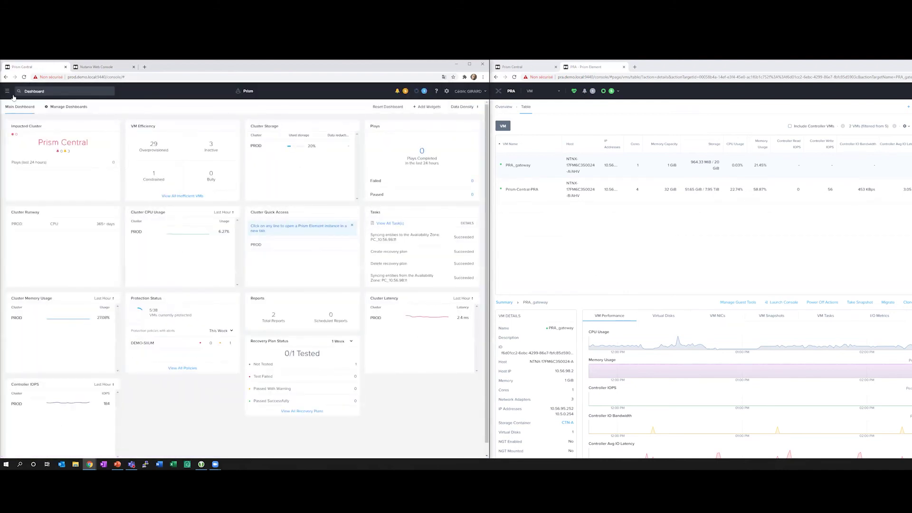
Open the Demo-Leap recovery plan from Policies > Recovery Plans.
click(7, 91)
click(16, 145)
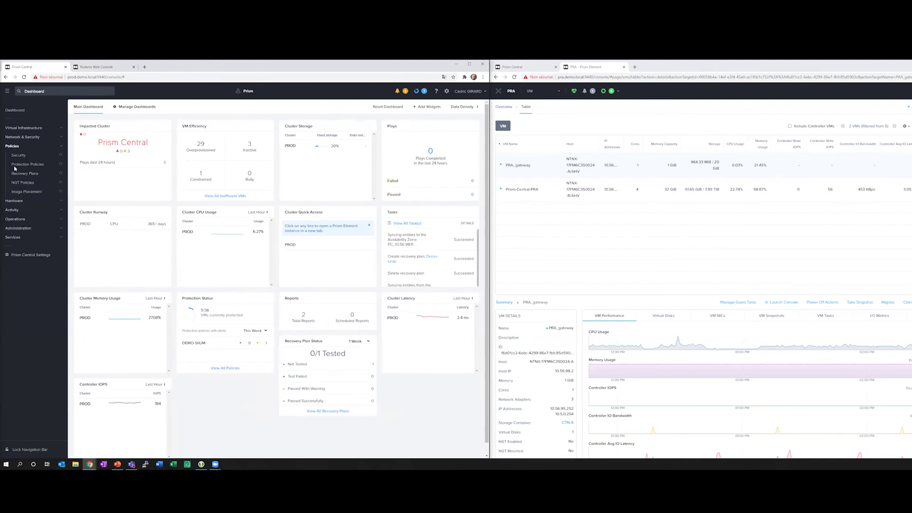
click(19, 177)
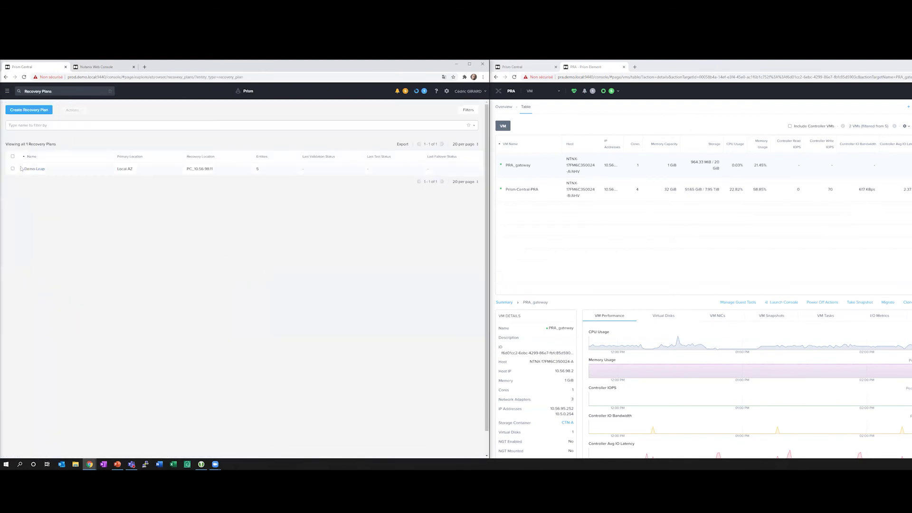
click(33, 169)
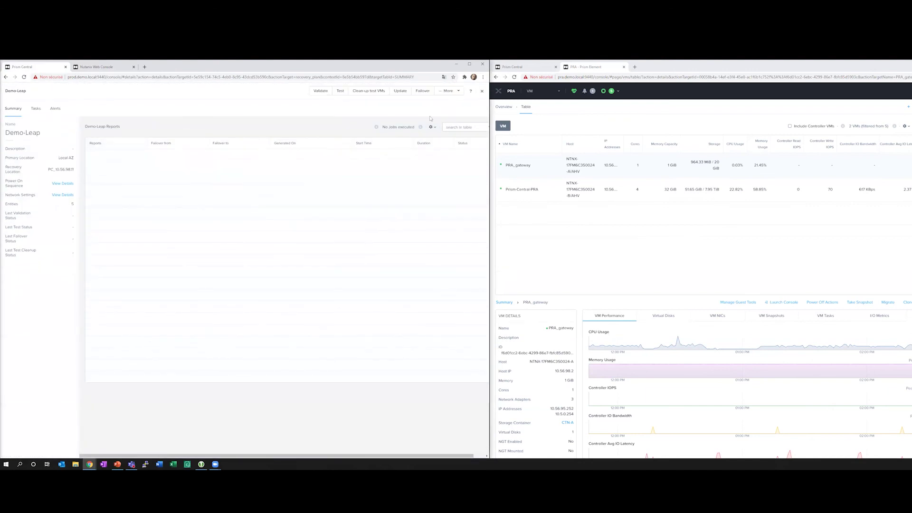
Start updating Demo-Leap and advance past power-on stages to its Network Settings mappings.
click(399, 91)
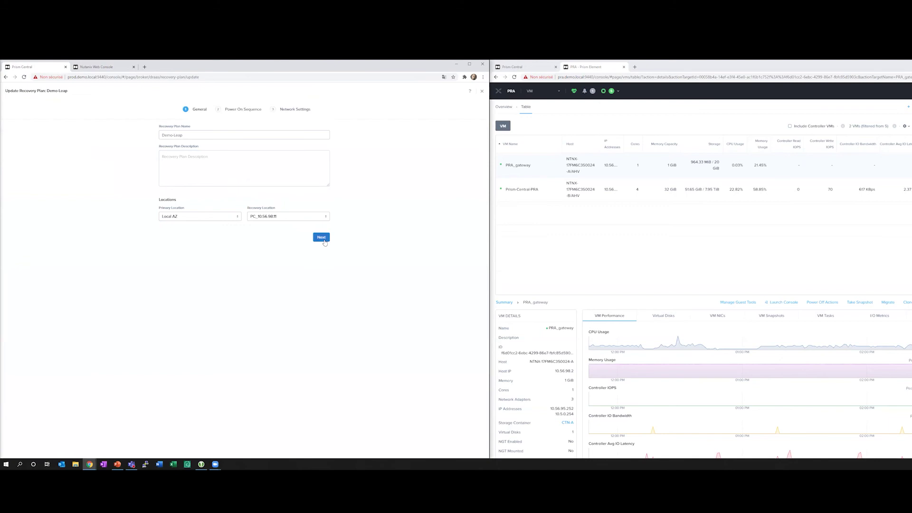
click(322, 237)
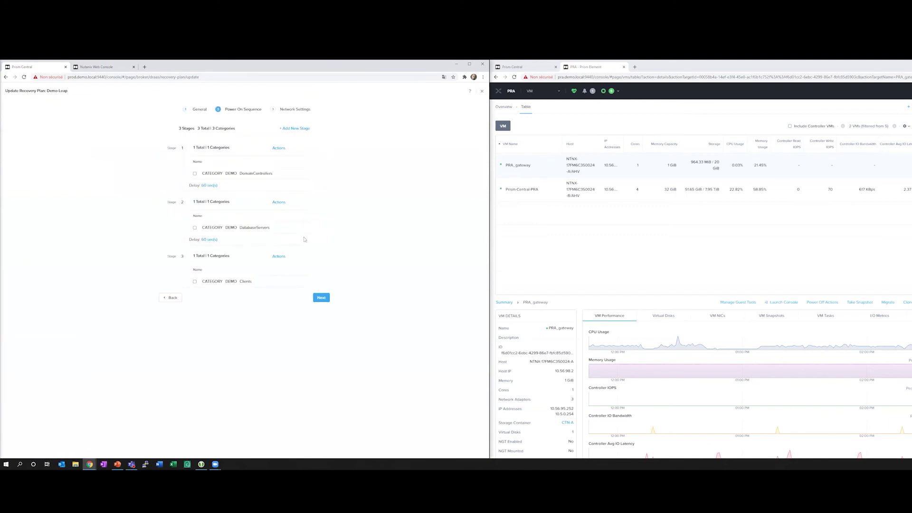
click(322, 298)
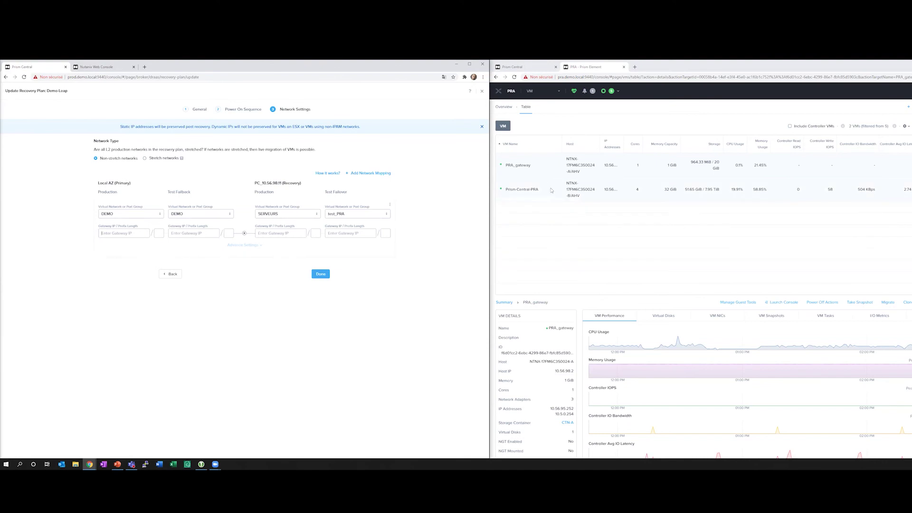
click(558, 172)
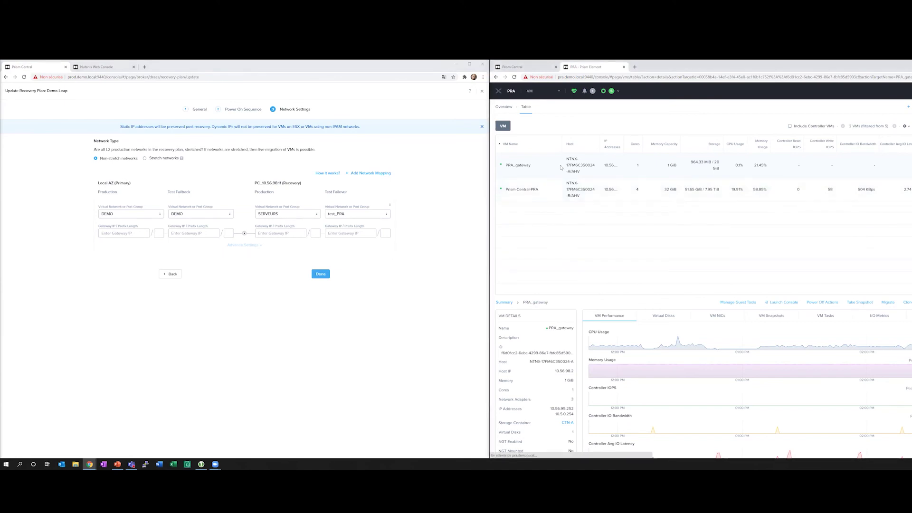